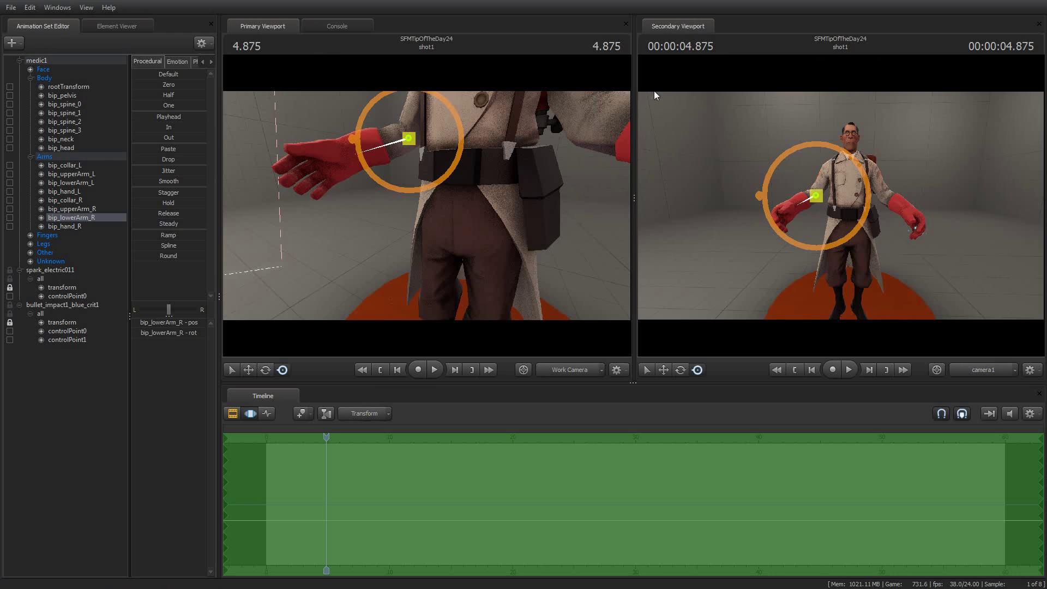
{"action": "left_click_drag", "start_coordinate": [326, 438], "coordinate": [266, 445]}
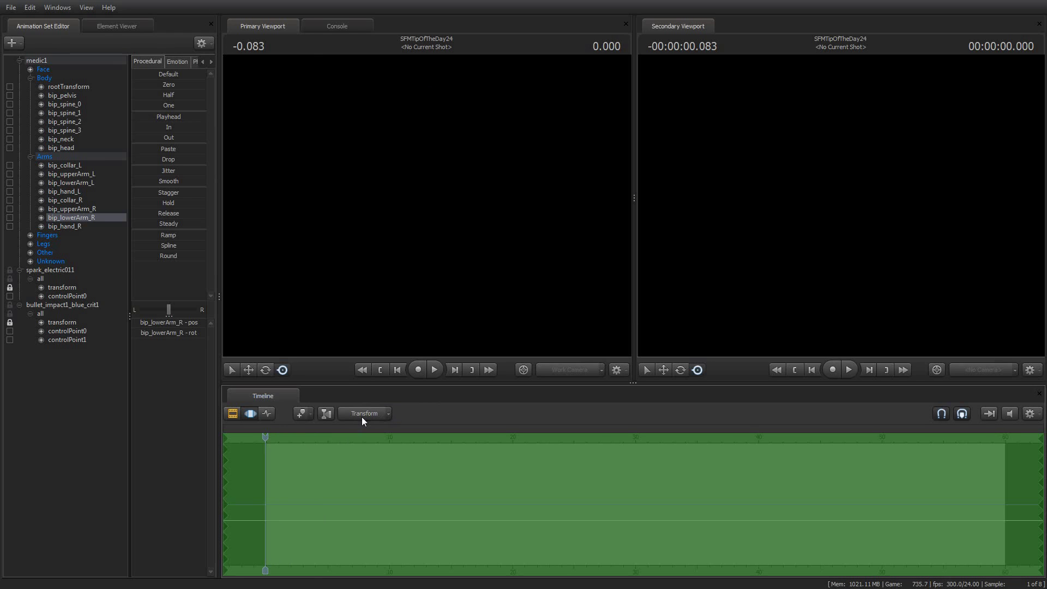
{"action": "key", "text": "Right"}
{"action": "key", "text": "Right"}
{"action": "key", "text": "space"}
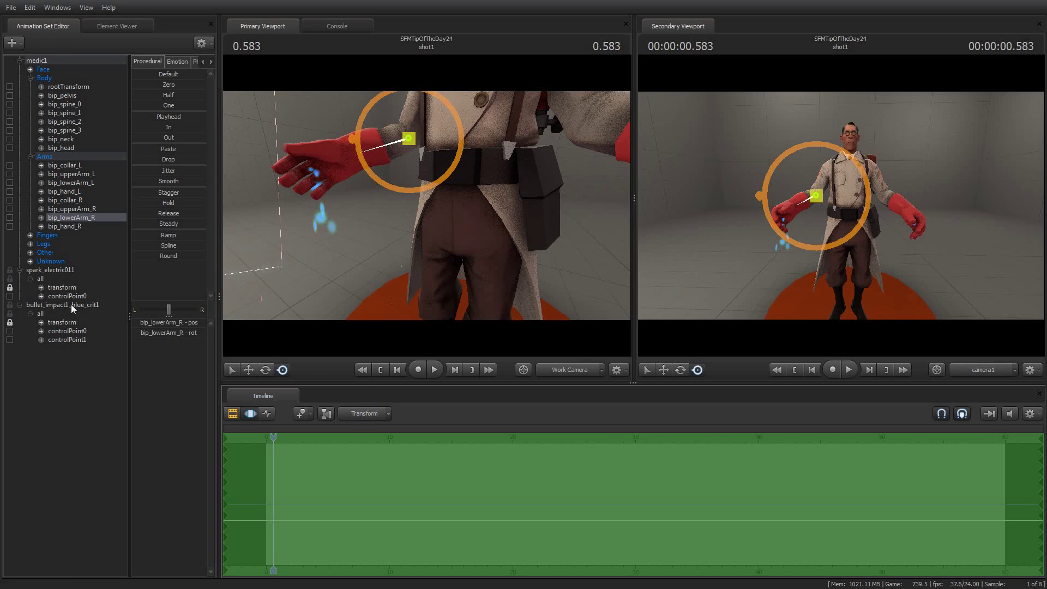
{"action": "left_click", "coordinate": [104, 306]}
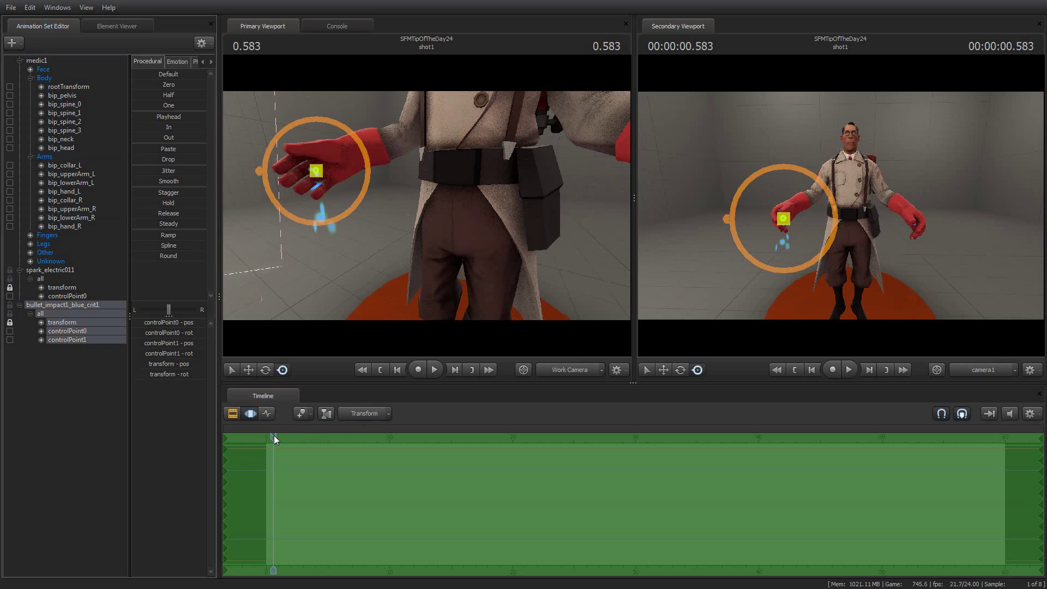
{"action": "key", "text": "space"}
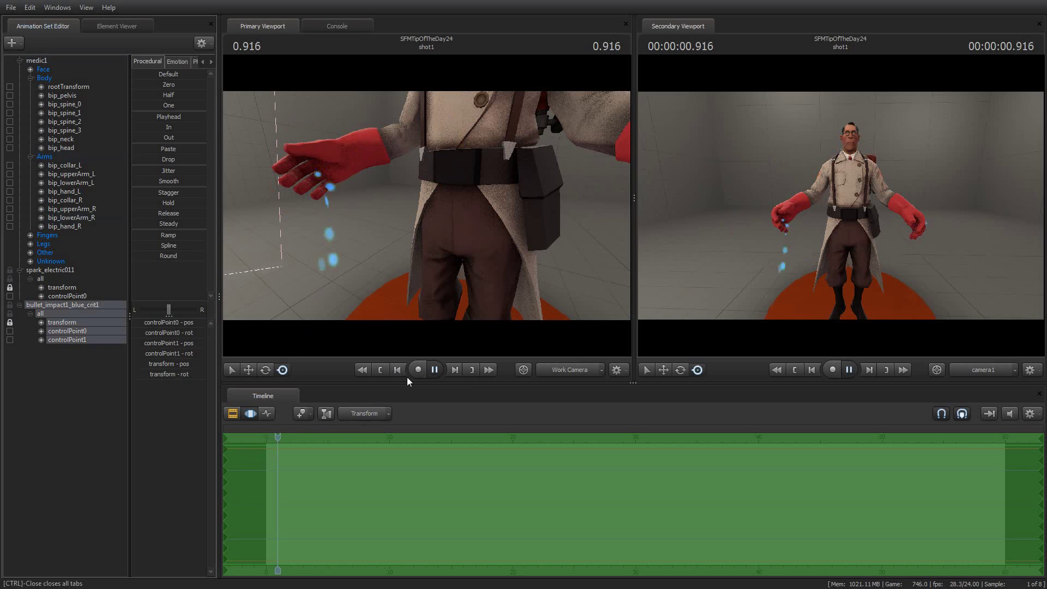
{"action": "left_click", "coordinate": [46, 270]}
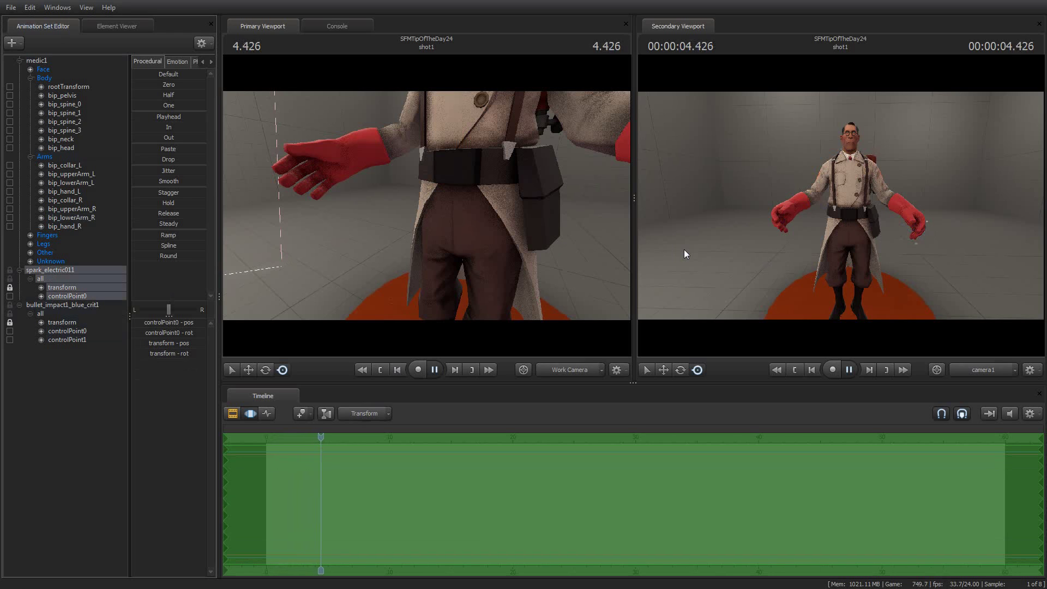
{"action": "key", "text": "space"}
{"action": "key", "text": "Home"}
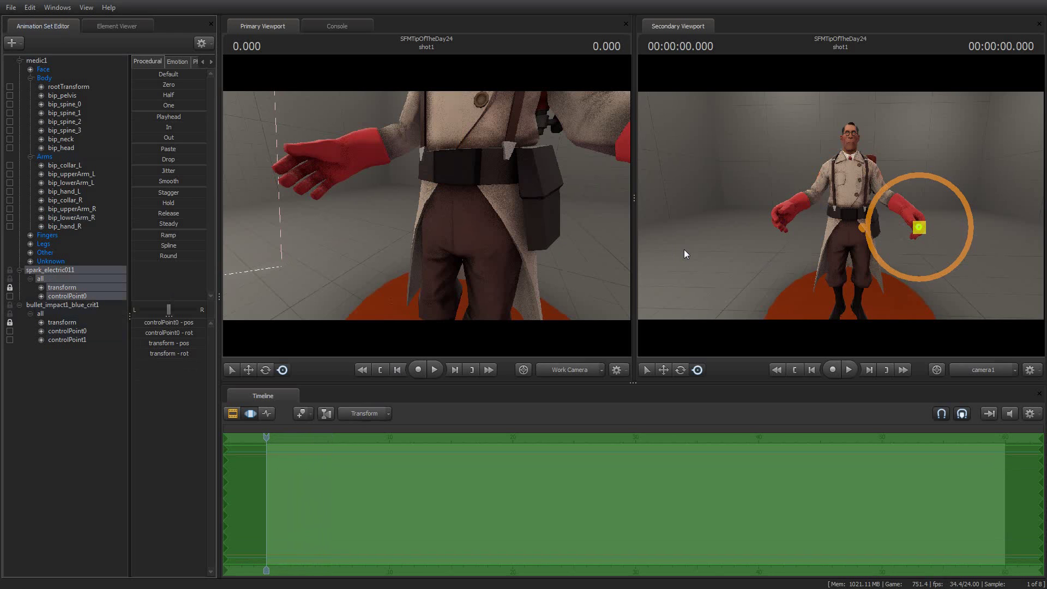
{"action": "key", "text": "space"}
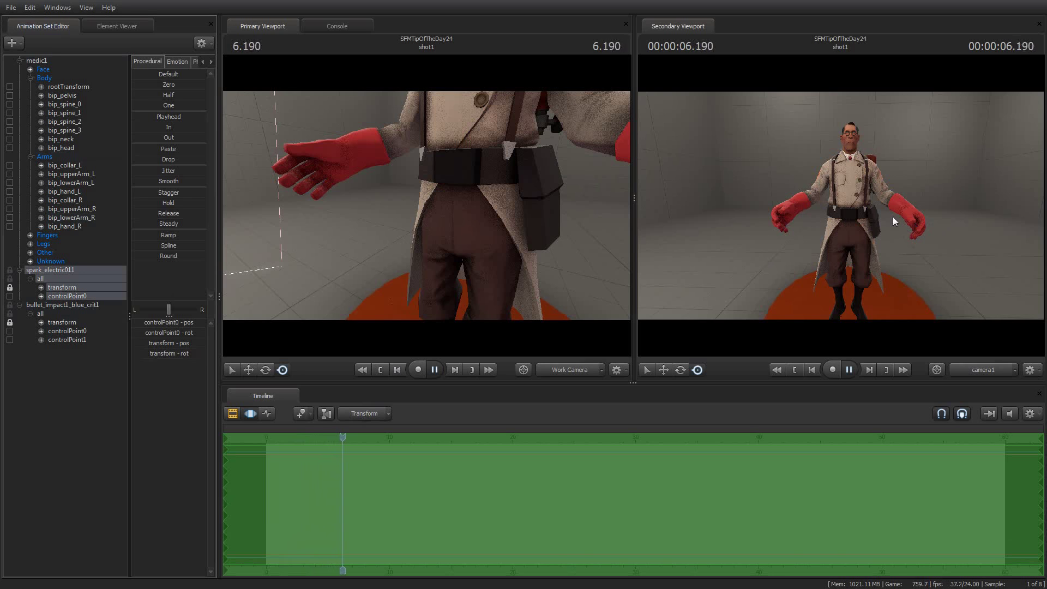
{"action": "key", "text": "space"}
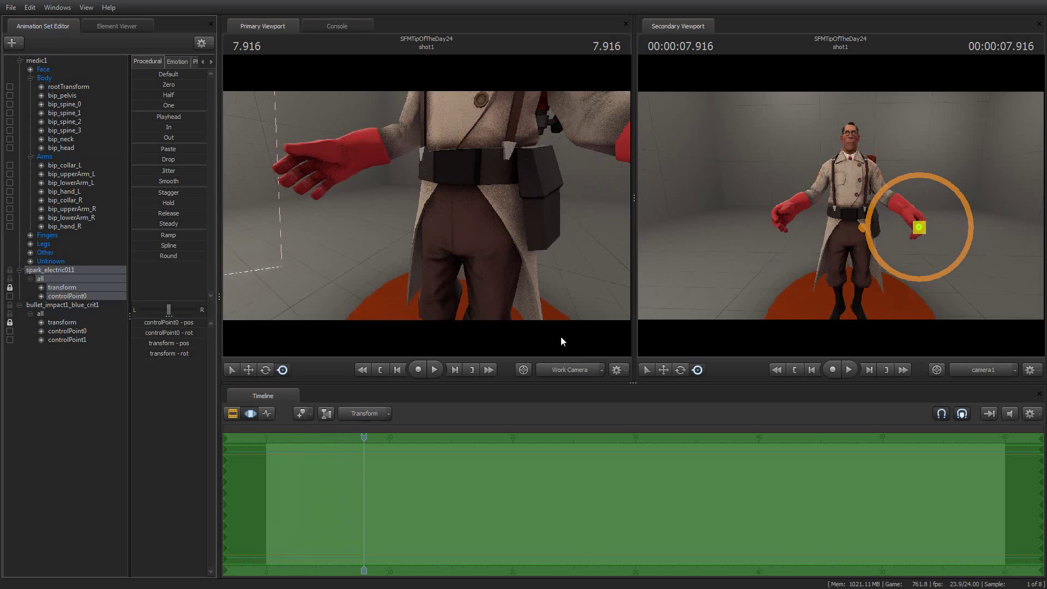
{"action": "key", "text": "Home"}
{"action": "key", "text": "space"}
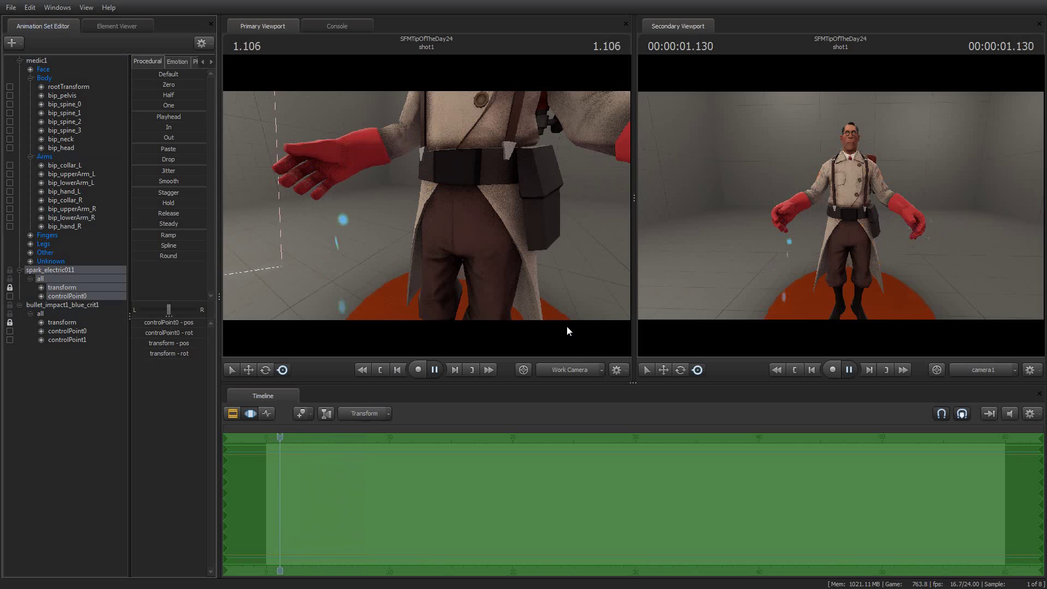
{"action": "key", "text": "space"}
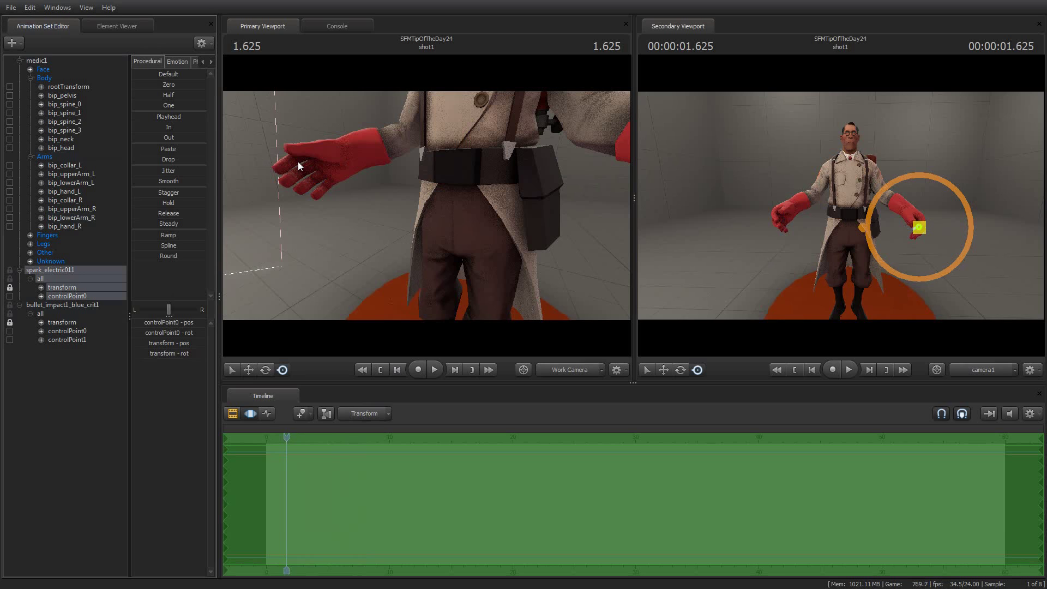
{"action": "key", "text": "Home"}
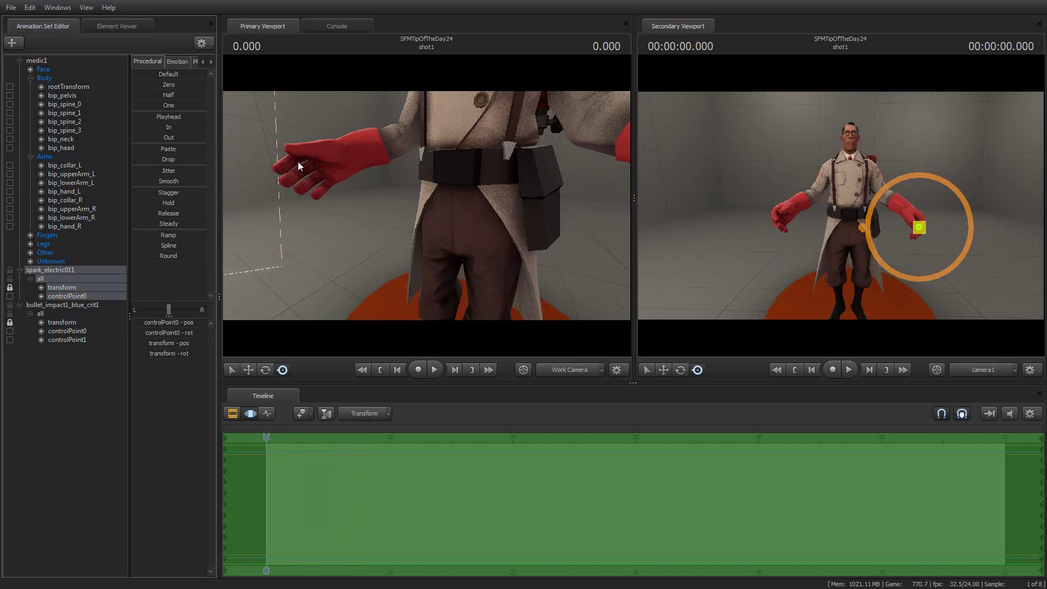
Open the Particle Editor Tool from Windows and load bullet_tracers.pcf into it
{"action": "left_click", "coordinate": [64, 7]}
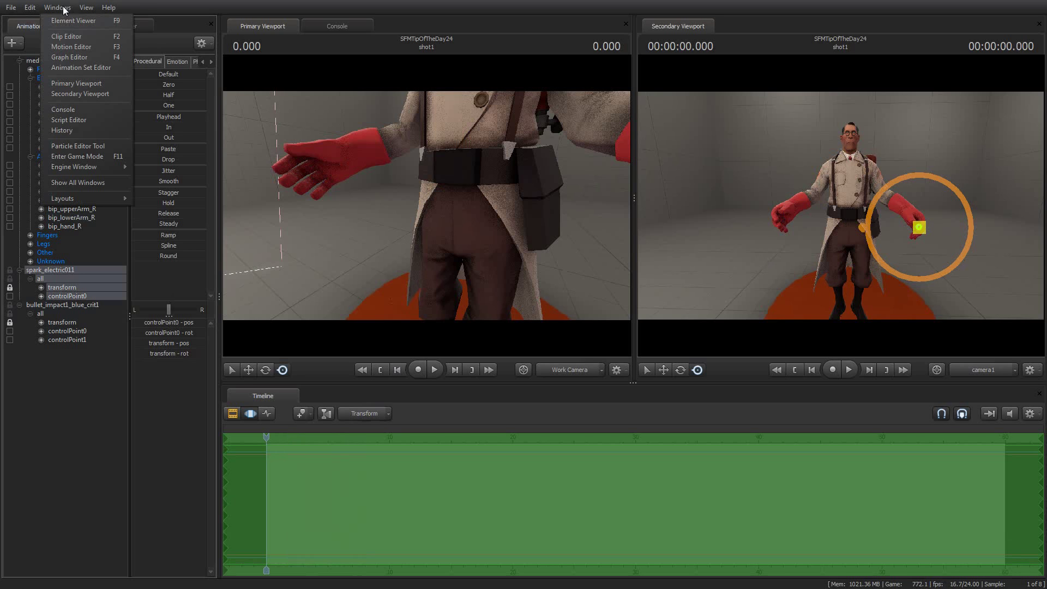
{"action": "left_click", "coordinate": [89, 147]}
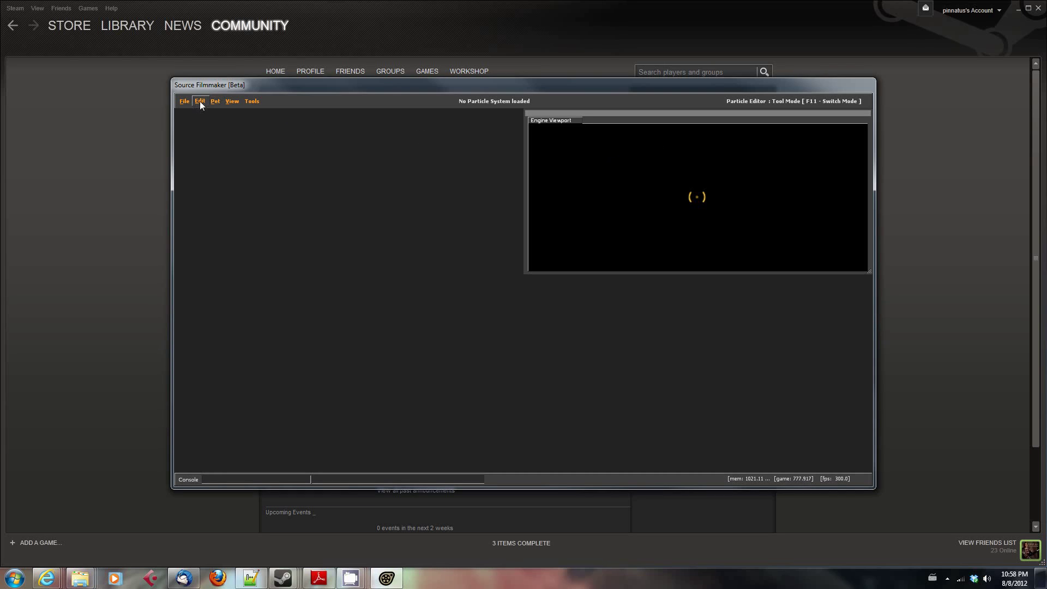
{"action": "left_click", "coordinate": [185, 102]}
{"action": "left_click", "coordinate": [191, 124]}
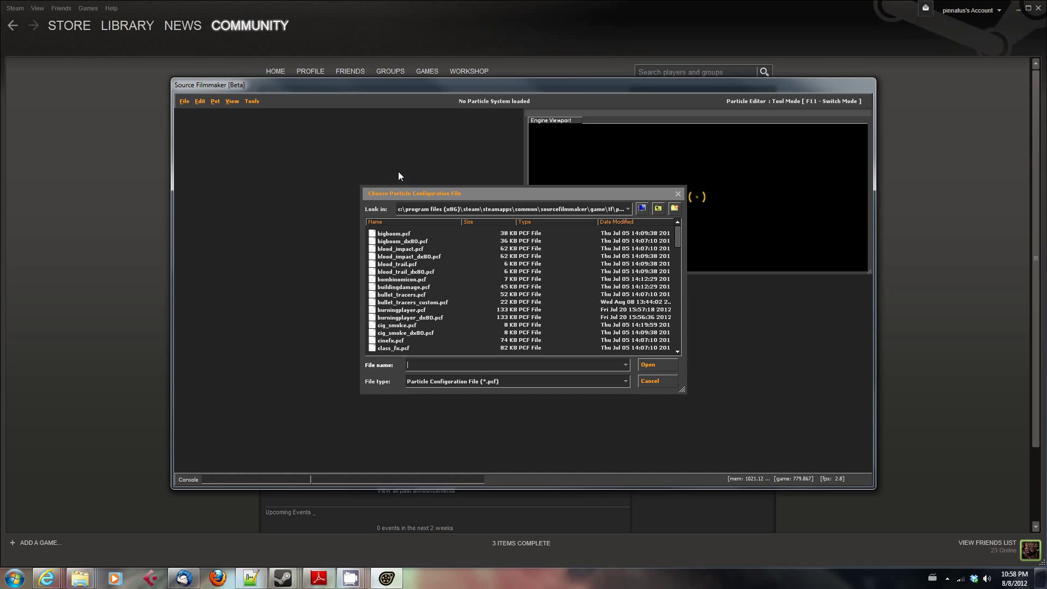
{"action": "left_click", "coordinate": [404, 295]}
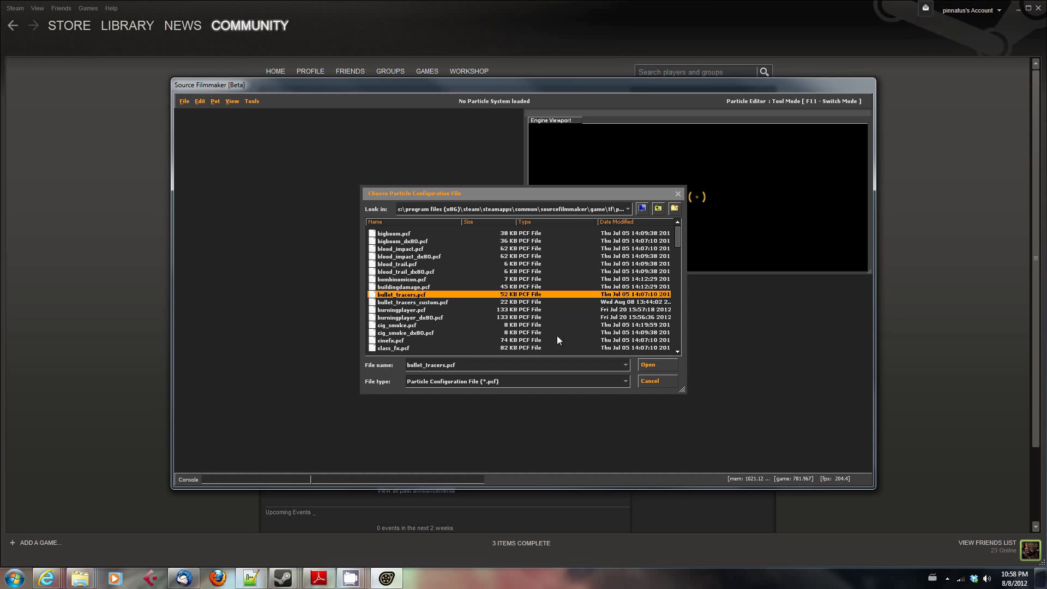
{"action": "left_click", "coordinate": [652, 367]}
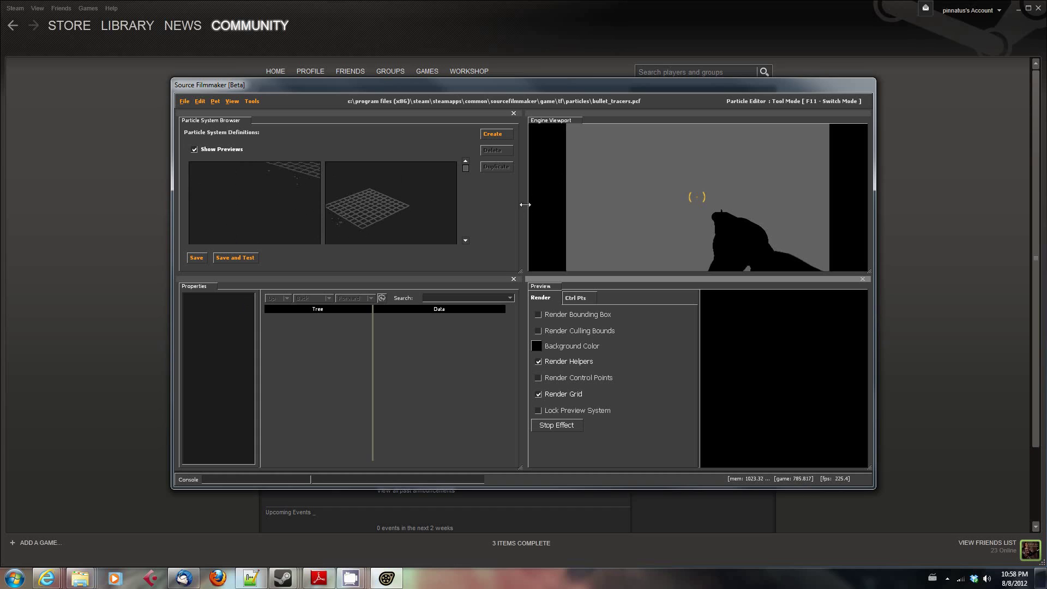
Widen the particle system list, browse it, and select bullet_impact1_blue_crit to show its properties
{"action": "left_click_drag", "start_coordinate": [525, 205], "coordinate": [628, 204]}
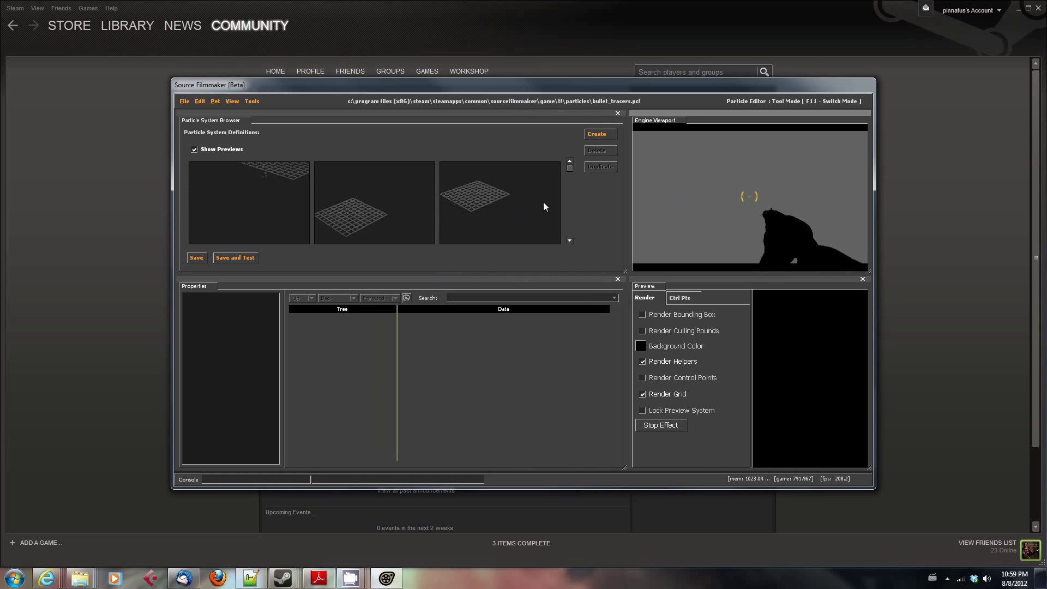
{"action": "scroll", "coordinate": [536, 201], "scroll_direction": "down", "scroll_amount": 3}
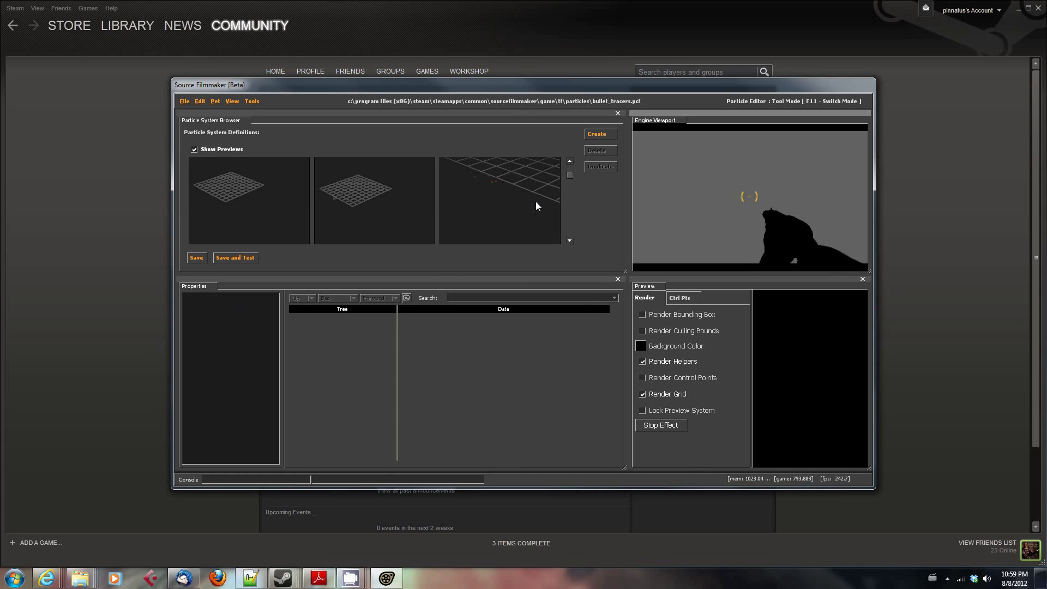
{"action": "scroll", "coordinate": [536, 201], "scroll_direction": "up", "scroll_amount": 1}
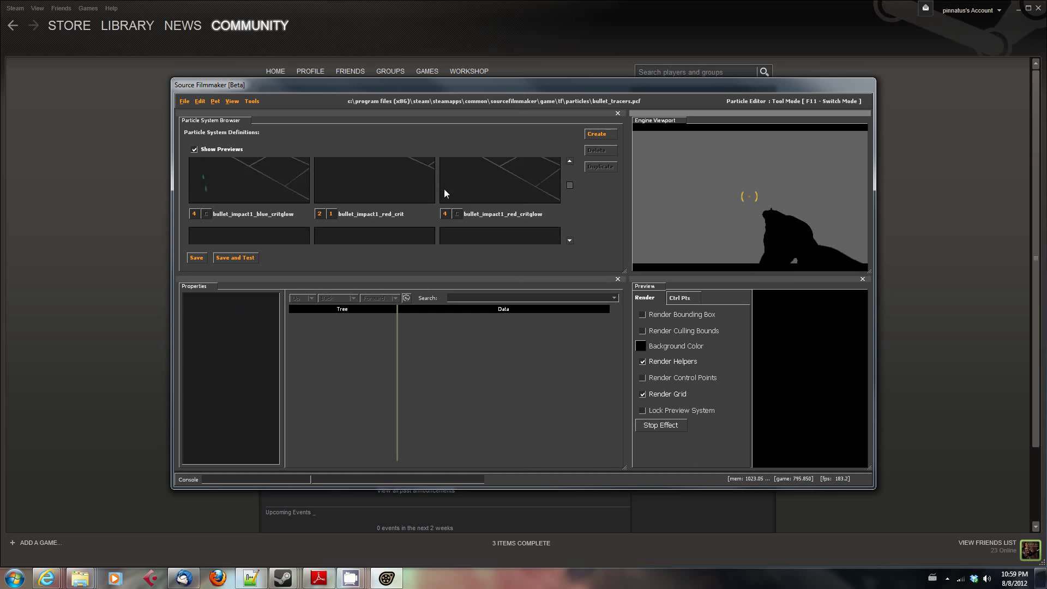
{"action": "scroll", "coordinate": [444, 189], "scroll_direction": "down", "scroll_amount": 2}
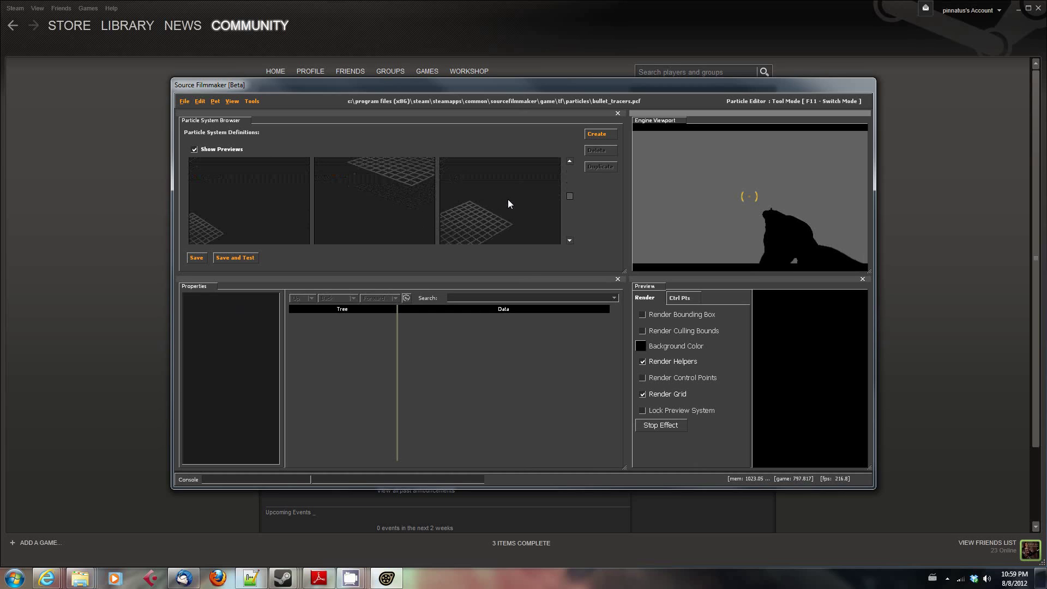
{"action": "scroll", "coordinate": [508, 198], "scroll_direction": "up", "scroll_amount": 3}
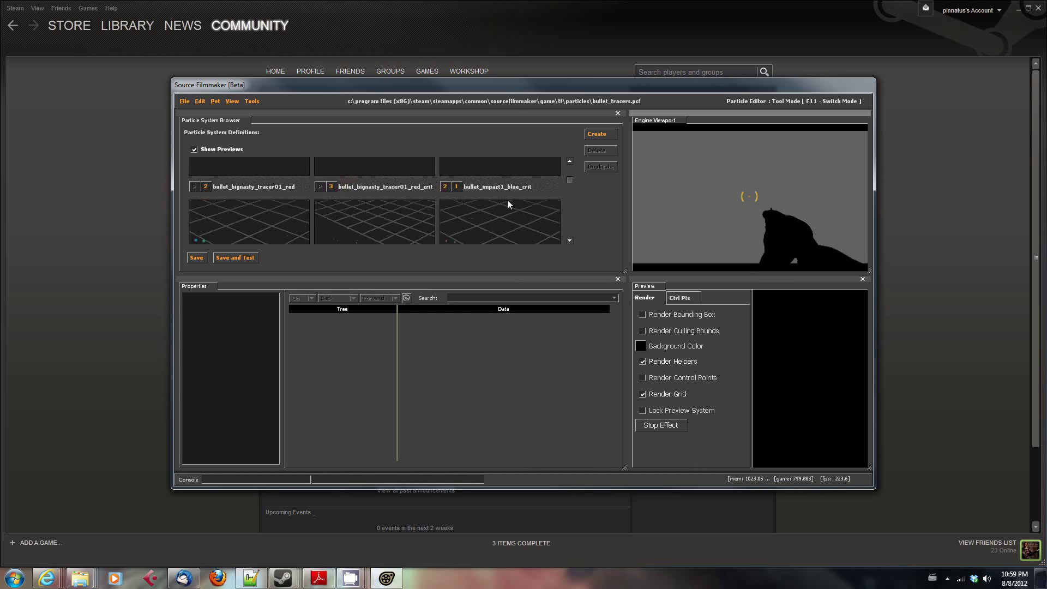
{"action": "scroll", "coordinate": [507, 199], "scroll_direction": "down", "scroll_amount": 2}
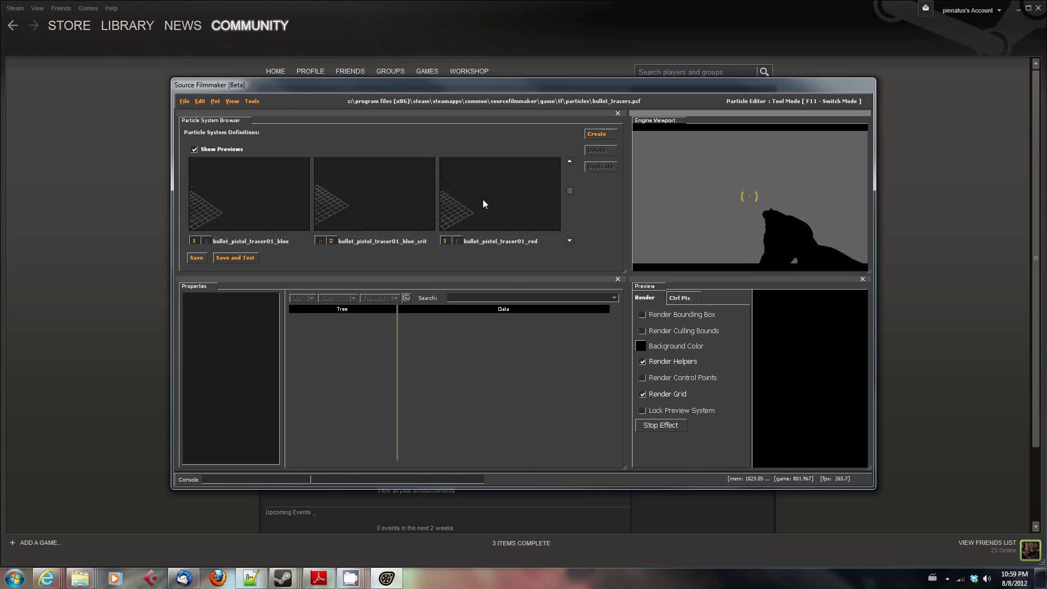
{"action": "scroll", "coordinate": [483, 201], "scroll_direction": "down", "scroll_amount": 1}
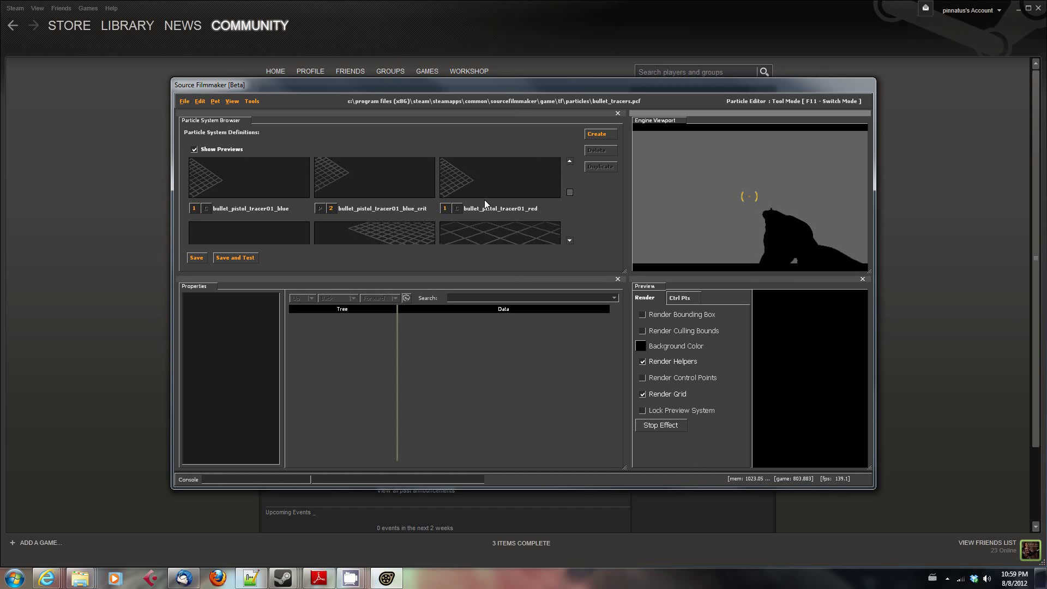
{"action": "scroll", "coordinate": [484, 200], "scroll_direction": "up", "scroll_amount": 3}
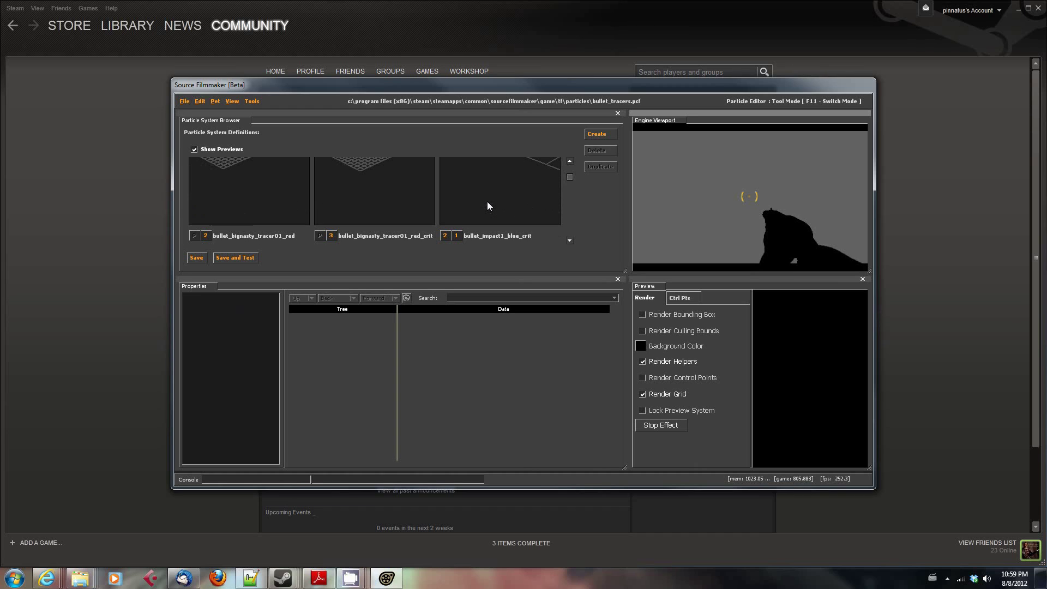
{"action": "left_click", "coordinate": [516, 182]}
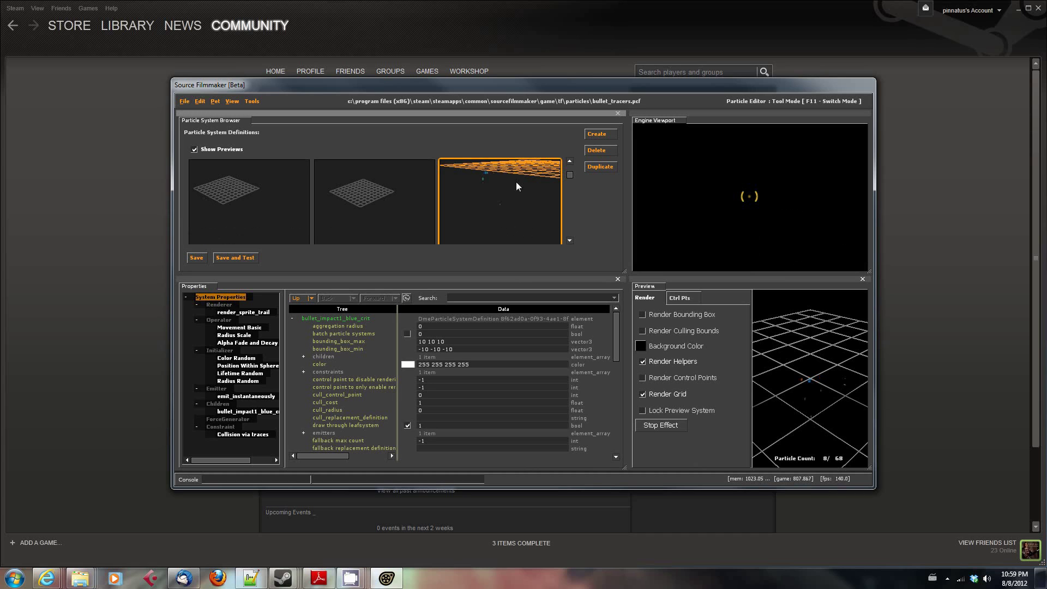
Duplicate bullet_impact1_blue_crit, accepting the default name bullet_impact1_blue_crit_copy
{"action": "scroll", "coordinate": [529, 194], "scroll_direction": "down", "scroll_amount": 1}
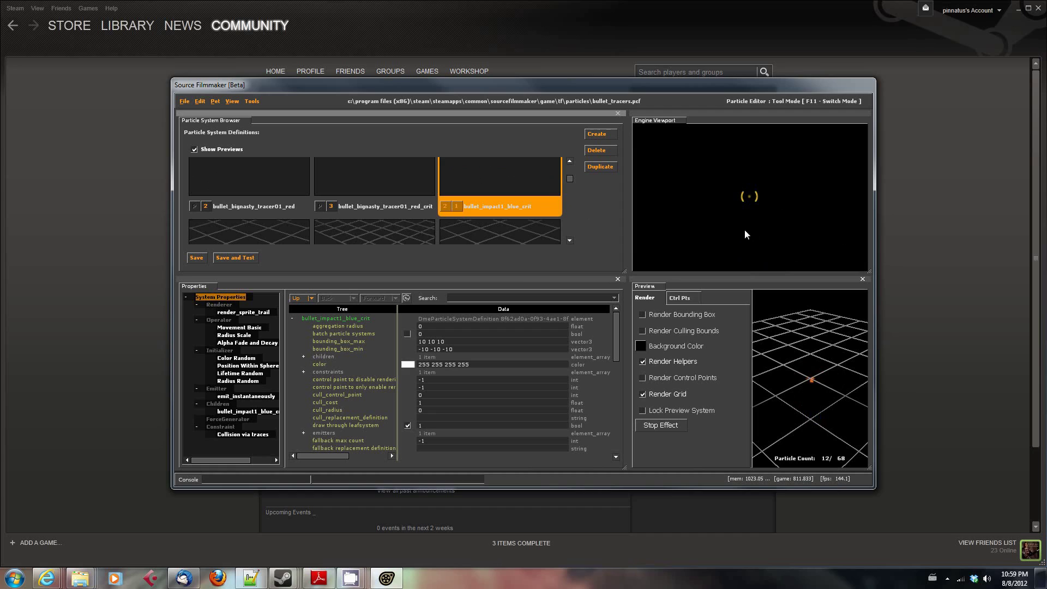
{"action": "left_click", "coordinate": [600, 166]}
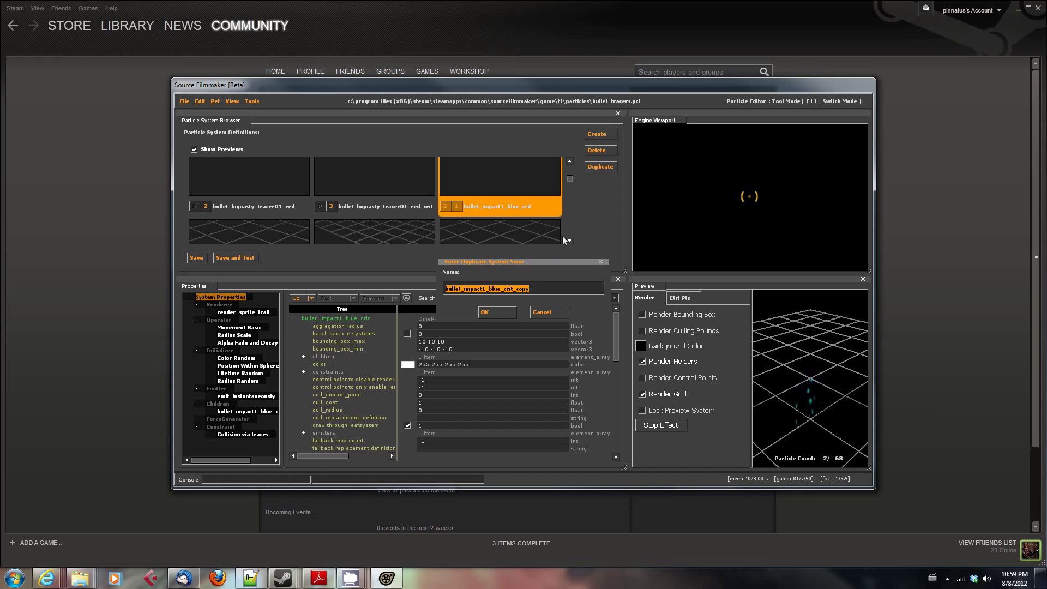
{"action": "left_click", "coordinate": [494, 313]}
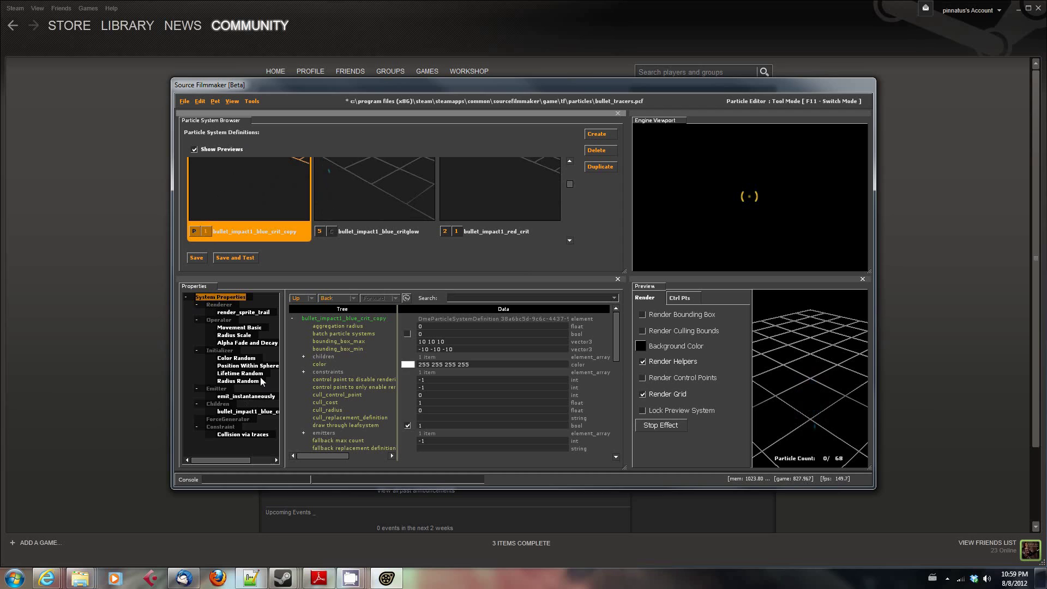
Review the copy's render_sprite_trail, Radius Scale, Alpha Fade and Decay, initializers, and emit_instantaneously emitter
{"action": "left_click", "coordinate": [235, 311]}
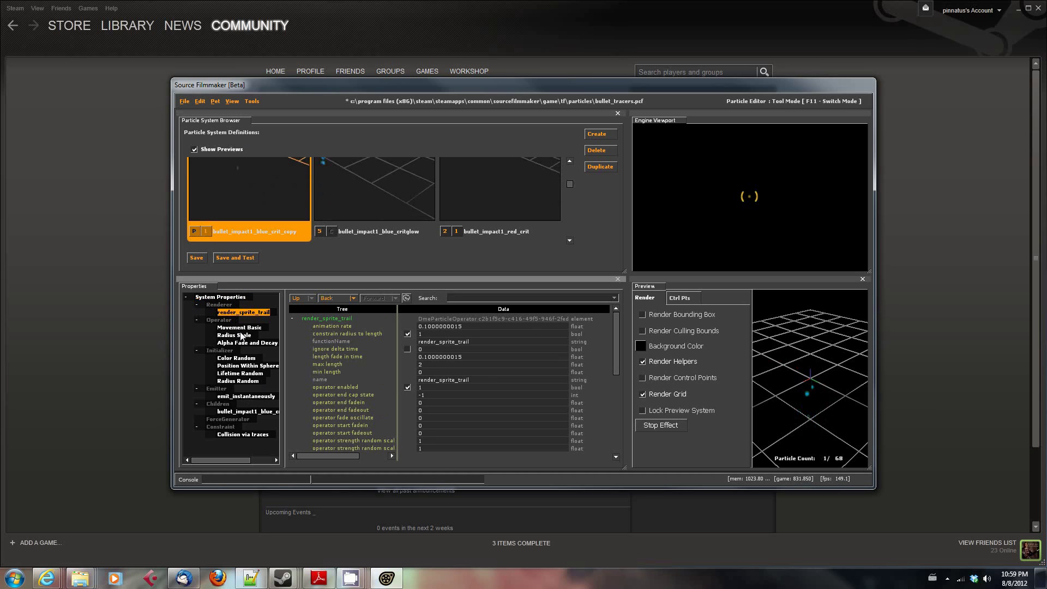
{"action": "left_click", "coordinate": [231, 334]}
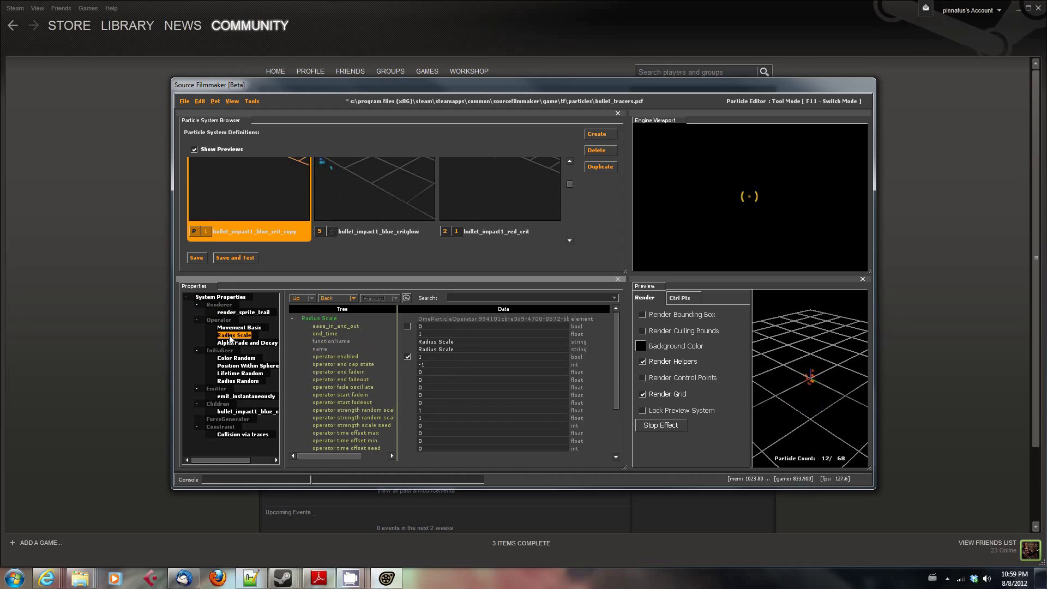
{"action": "left_click", "coordinate": [233, 344]}
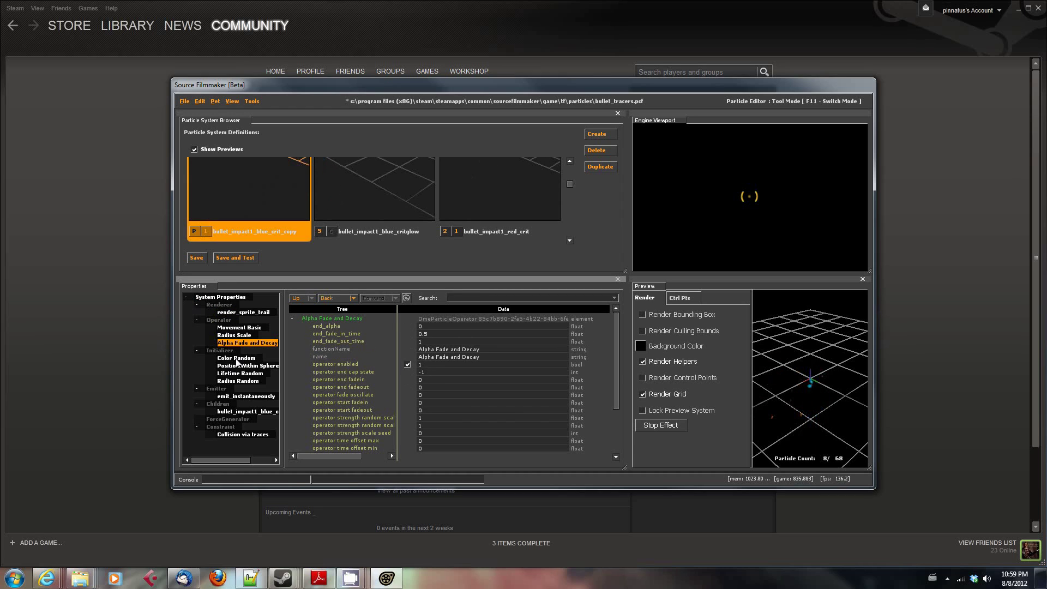
{"action": "left_click", "coordinate": [236, 359]}
{"action": "left_click", "coordinate": [237, 373]}
{"action": "left_click", "coordinate": [237, 381]}
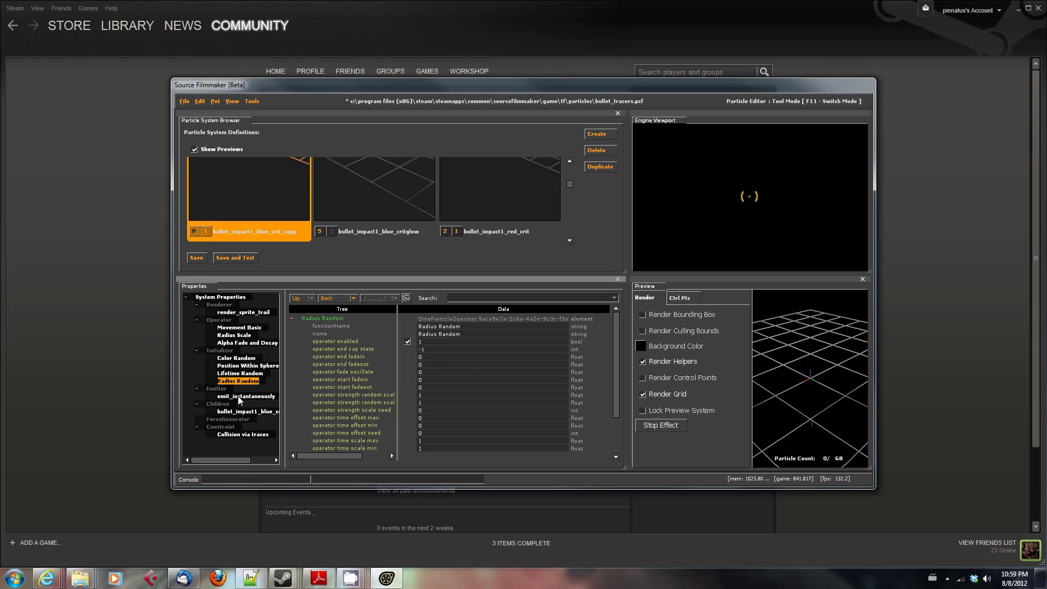
{"action": "left_click", "coordinate": [238, 397]}
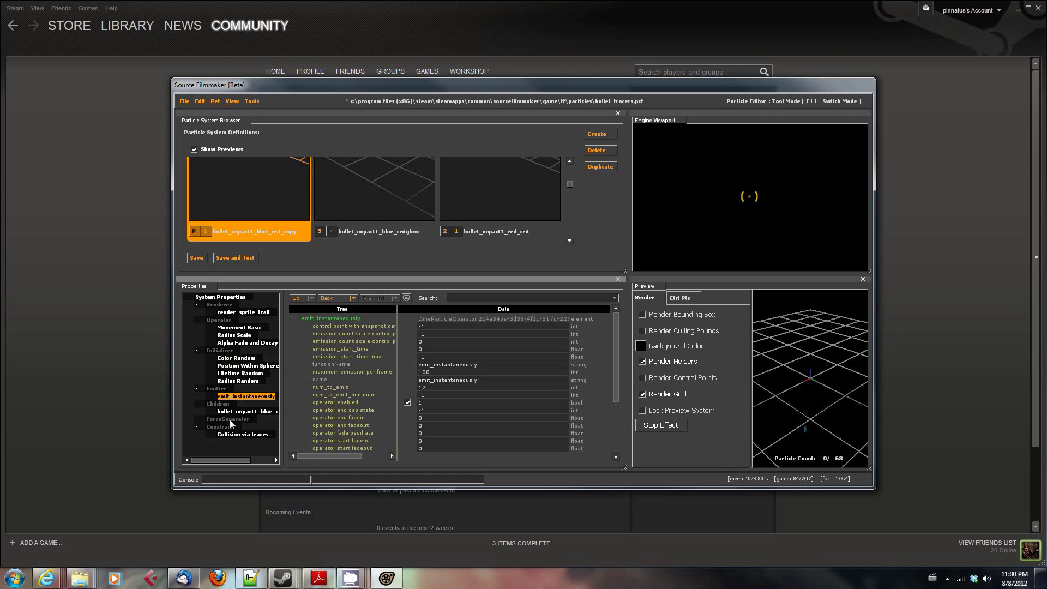
Add an emit to maintain count emitter to the copied system's Emitter group
{"action": "right_click", "coordinate": [216, 389]}
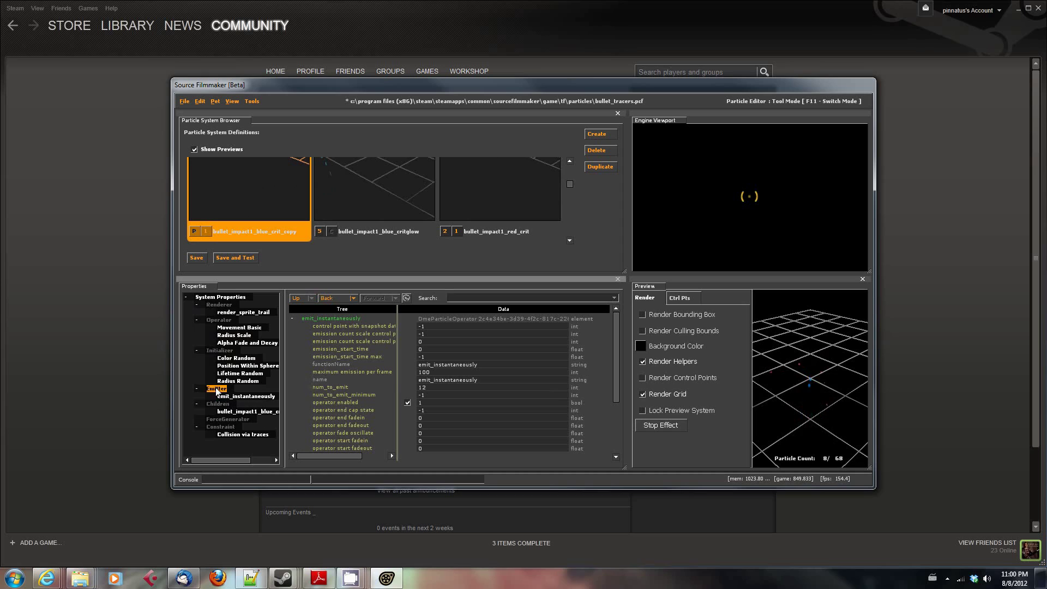
{"action": "left_click", "coordinate": [226, 420]}
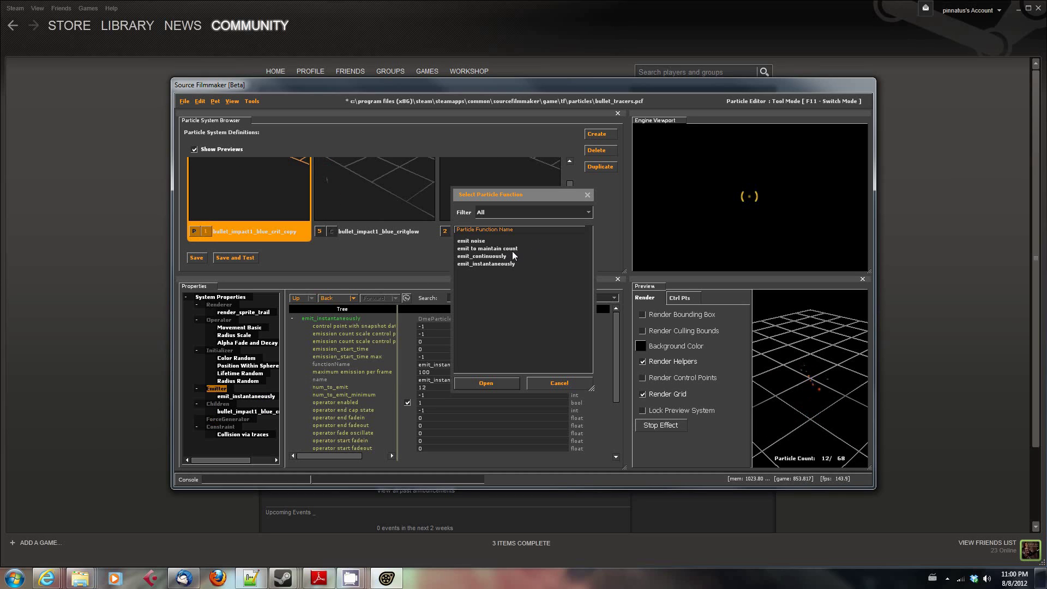
{"action": "left_click", "coordinate": [508, 249]}
{"action": "left_click", "coordinate": [498, 384]}
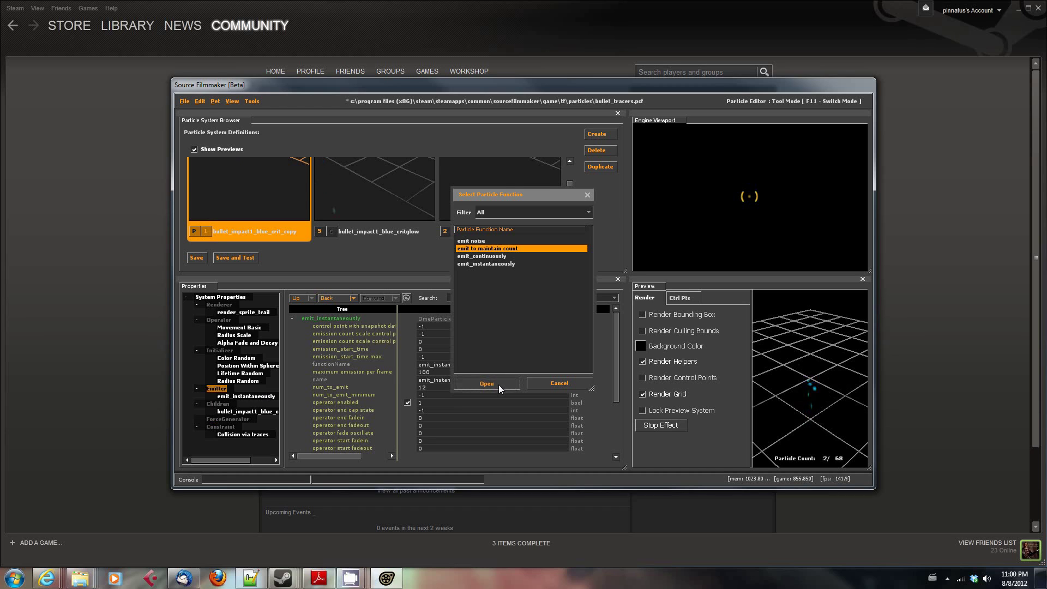
Set the new emitter's count to maintain to 50
{"action": "double_click", "coordinate": [441, 333]}
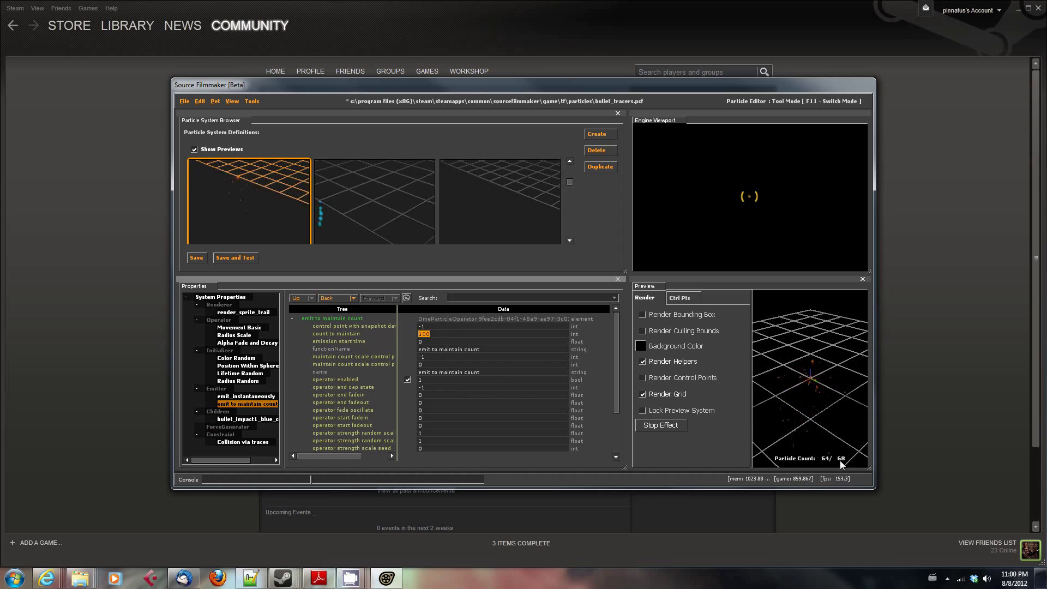
{"action": "type", "text": "50"}
{"action": "key", "text": "Return"}
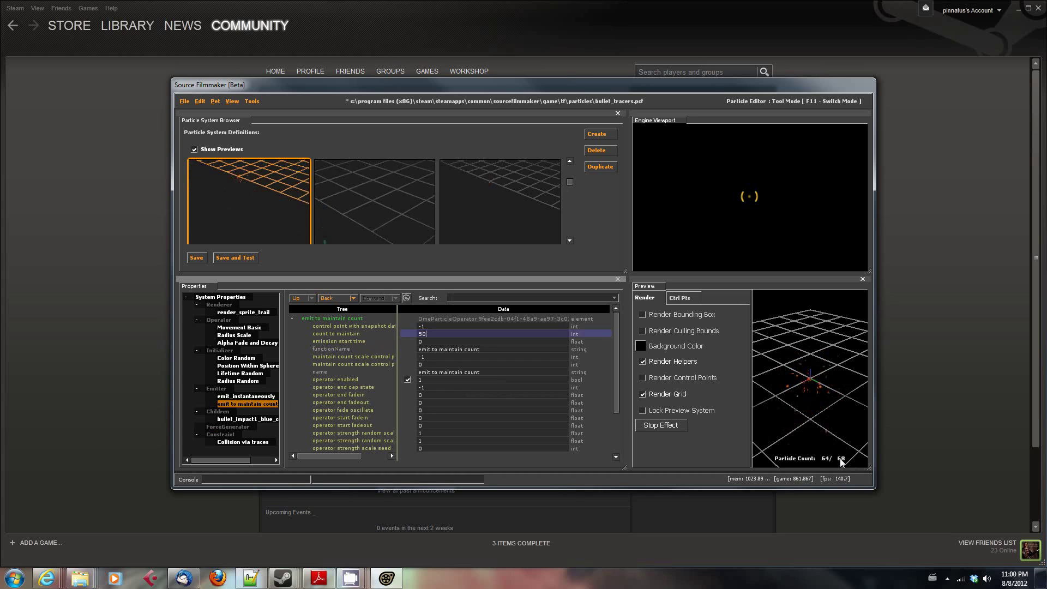
{"action": "left_click", "coordinate": [245, 397]}
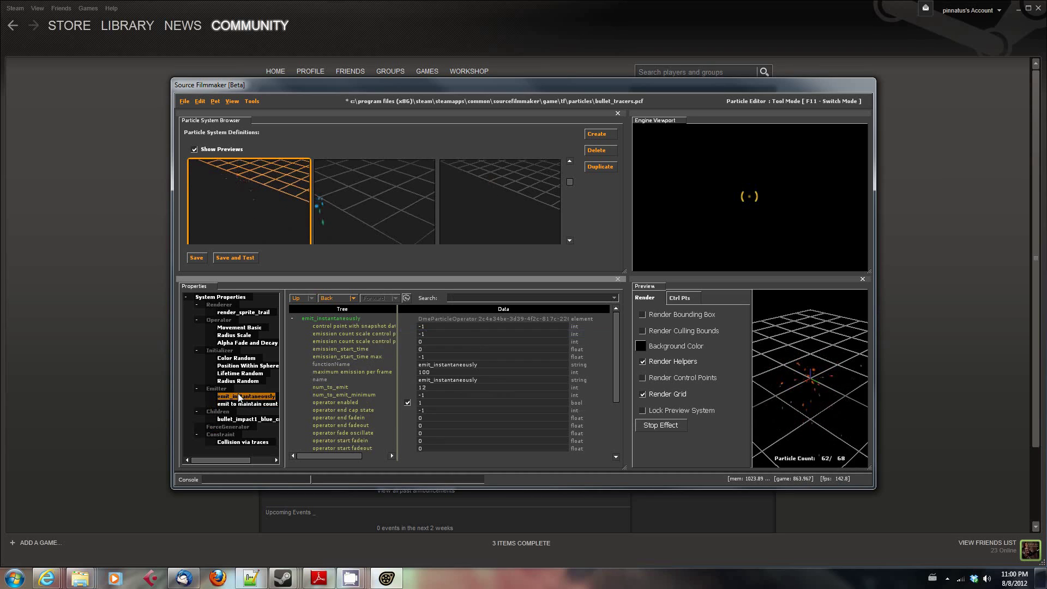
{"action": "left_click", "coordinate": [247, 404]}
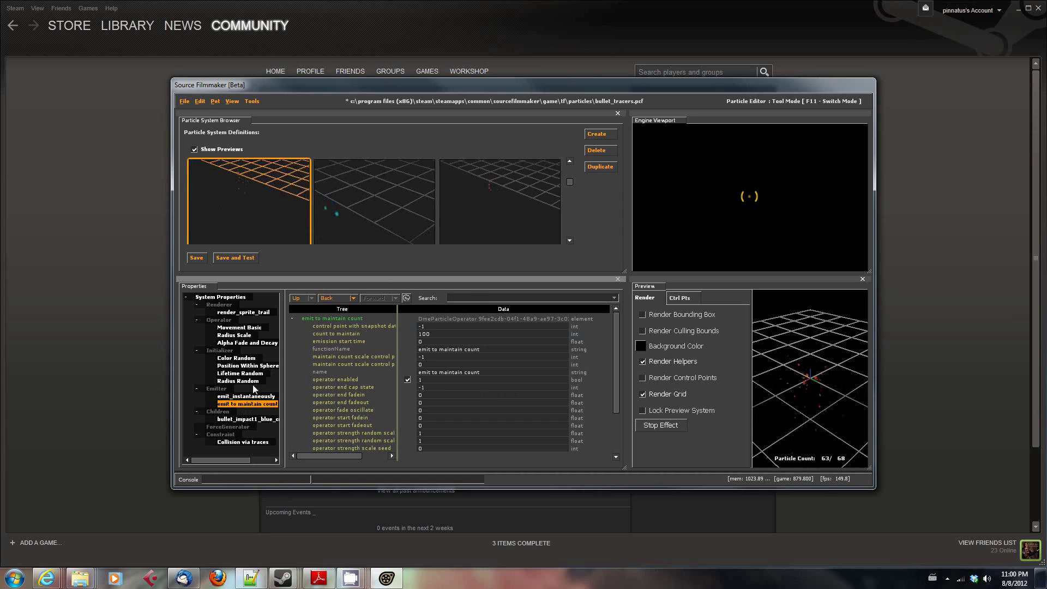
Set Color Random's color1 to bright green (17 226 12)
{"action": "left_click", "coordinate": [236, 358]}
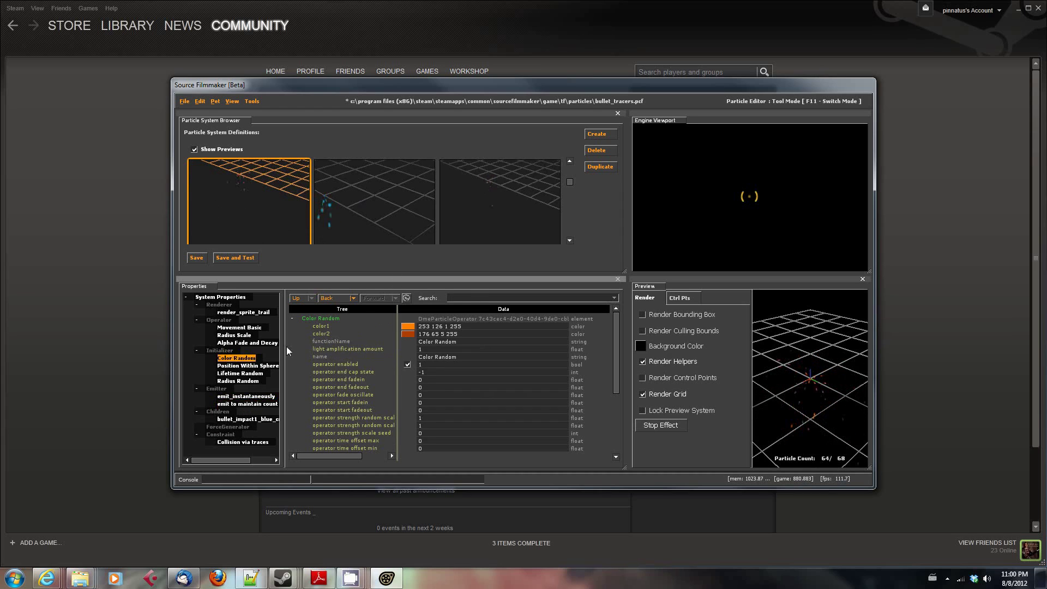
{"action": "left_click", "coordinate": [408, 328]}
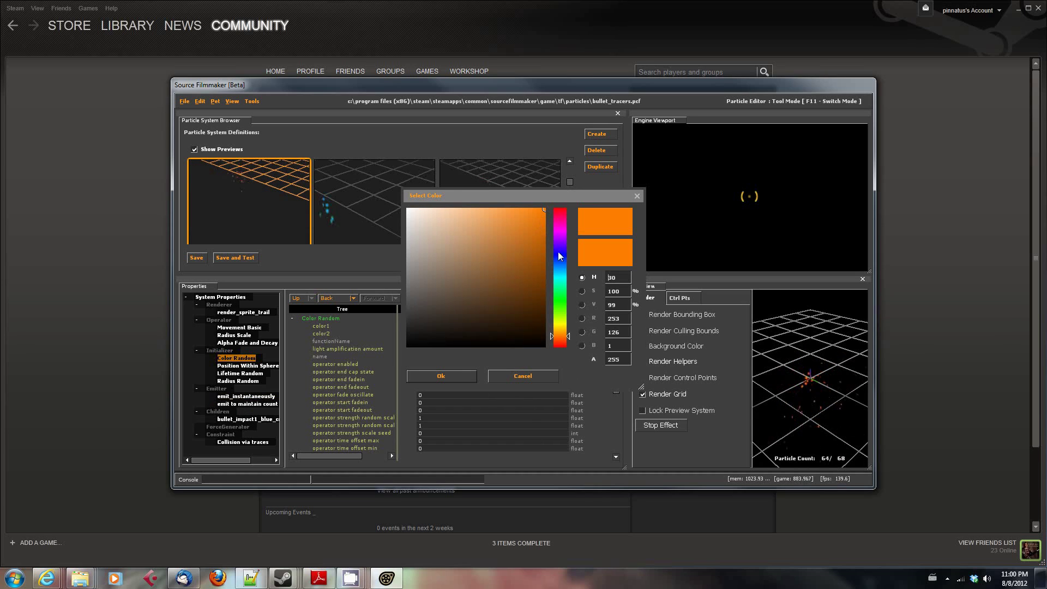
{"action": "left_click_drag", "start_coordinate": [566, 343], "coordinate": [568, 301]}
{"action": "left_click", "coordinate": [538, 224]}
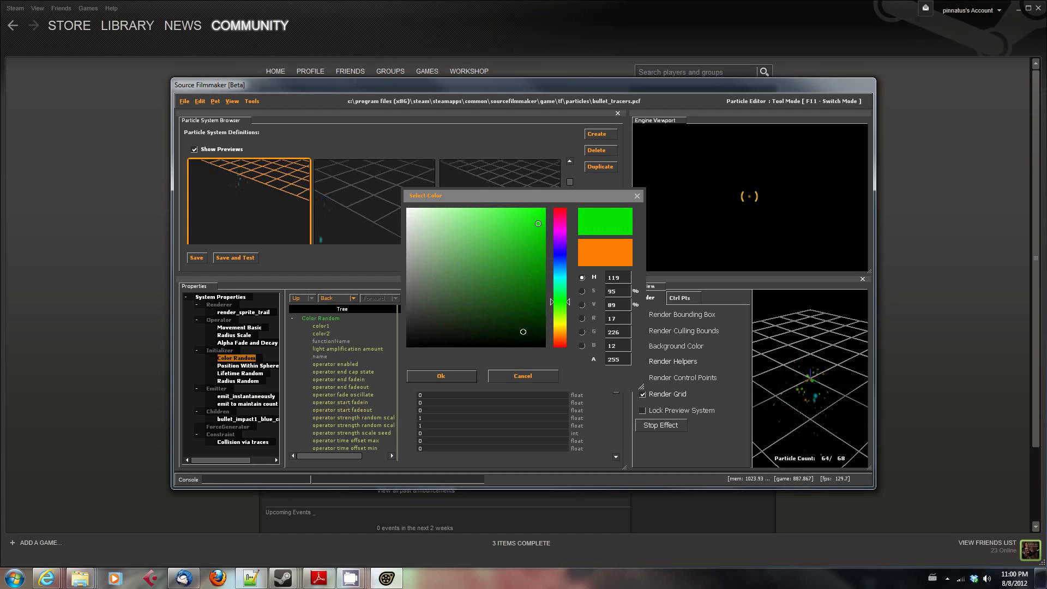
{"action": "left_click", "coordinate": [439, 377]}
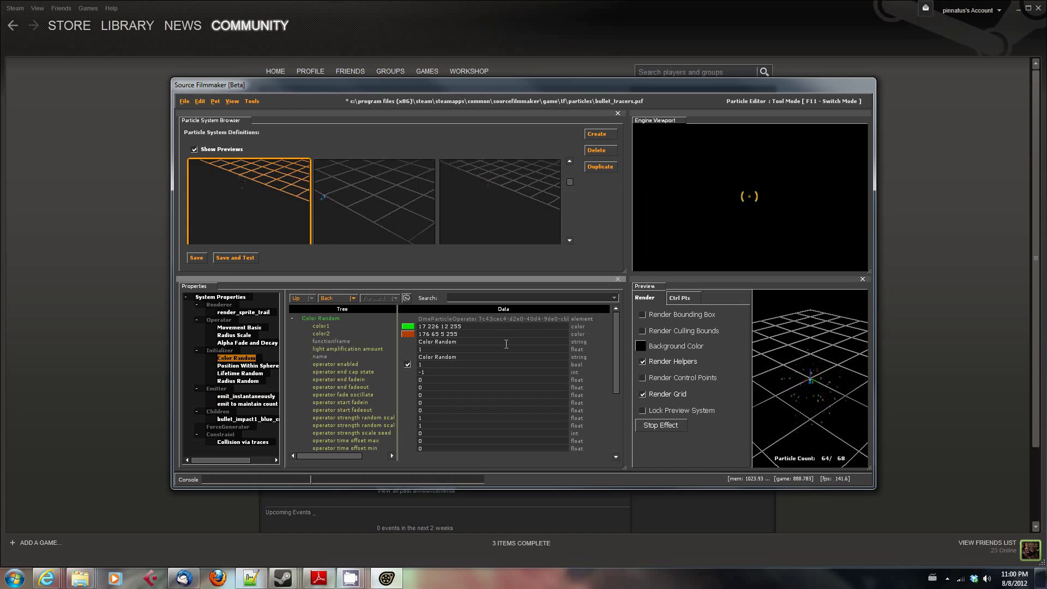
Set Color Random's color2 to blue (38 14 222)
{"action": "left_click", "coordinate": [408, 334]}
{"action": "left_click", "coordinate": [560, 252]}
{"action": "left_click", "coordinate": [537, 226]}
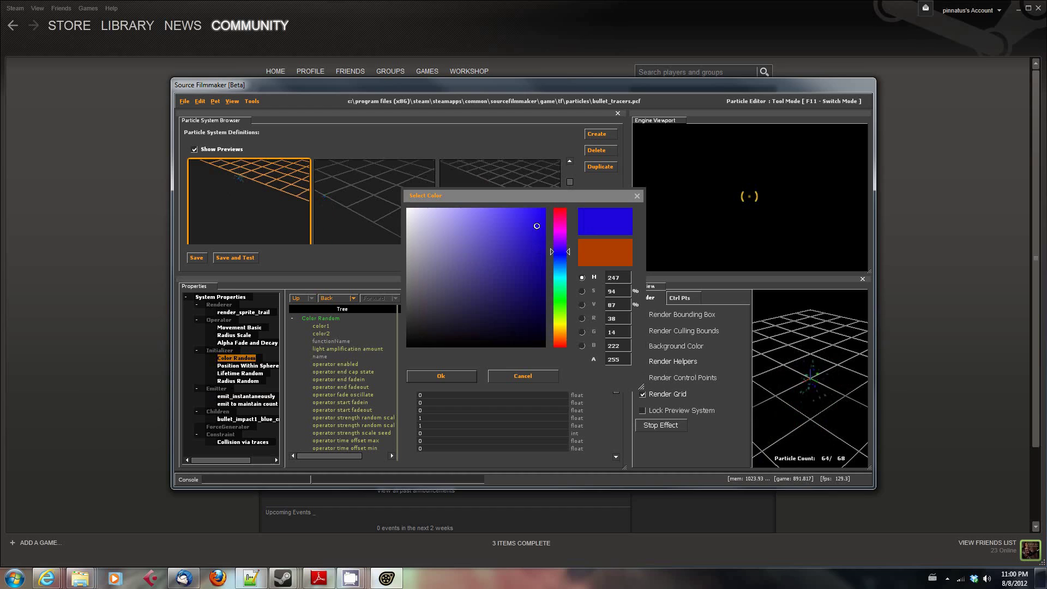
{"action": "left_click", "coordinate": [437, 375]}
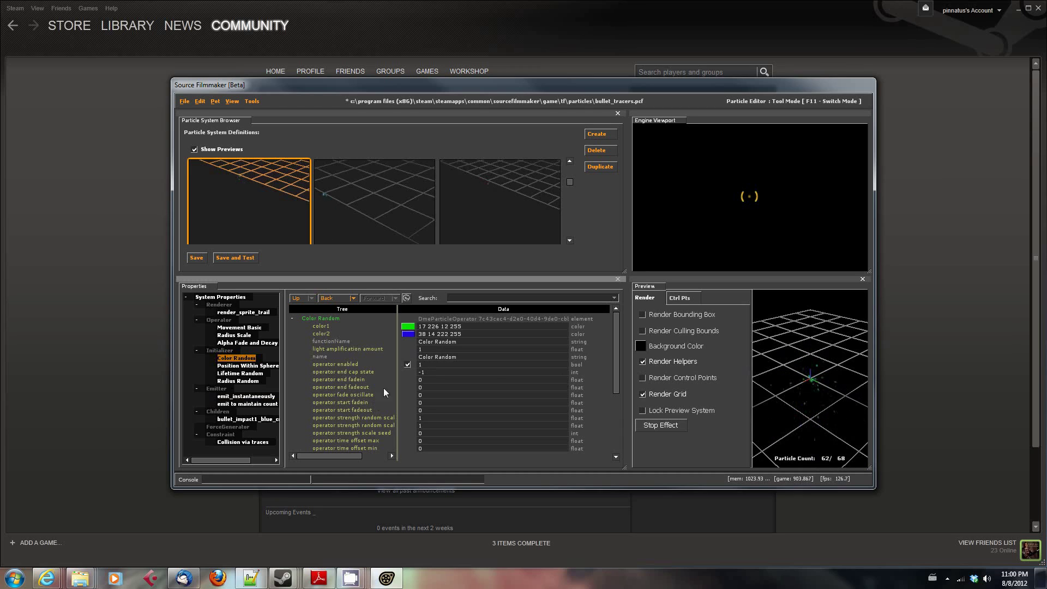
Set the render_sprite_trail max length to 20
{"action": "left_click", "coordinate": [248, 312]}
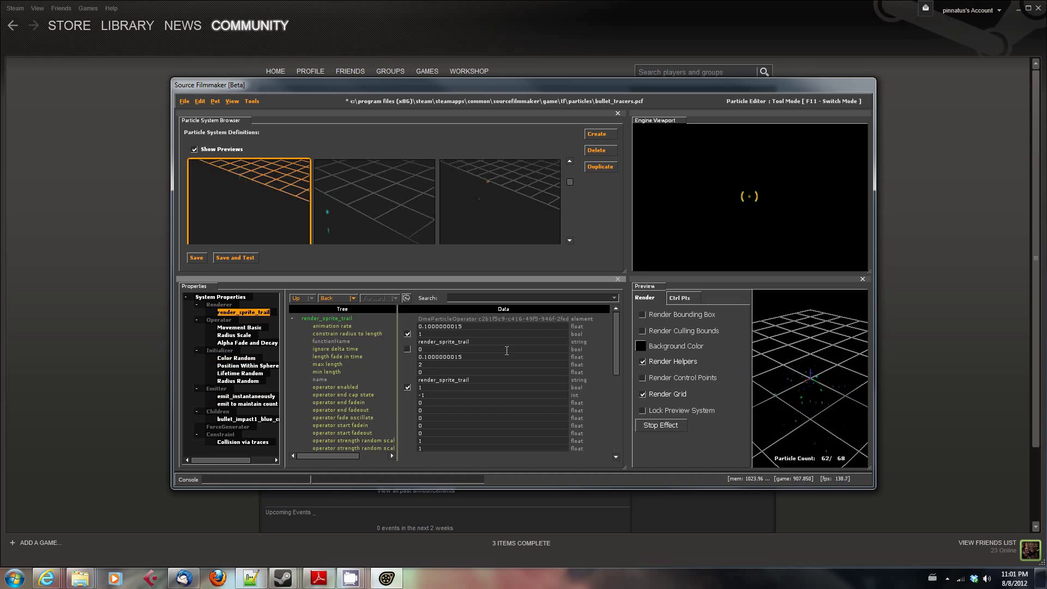
{"action": "left_click", "coordinate": [424, 365]}
{"action": "type", "text": "5"}
{"action": "key", "text": "Return"}
{"action": "left_click", "coordinate": [454, 366]}
{"action": "type", "text": "209"}
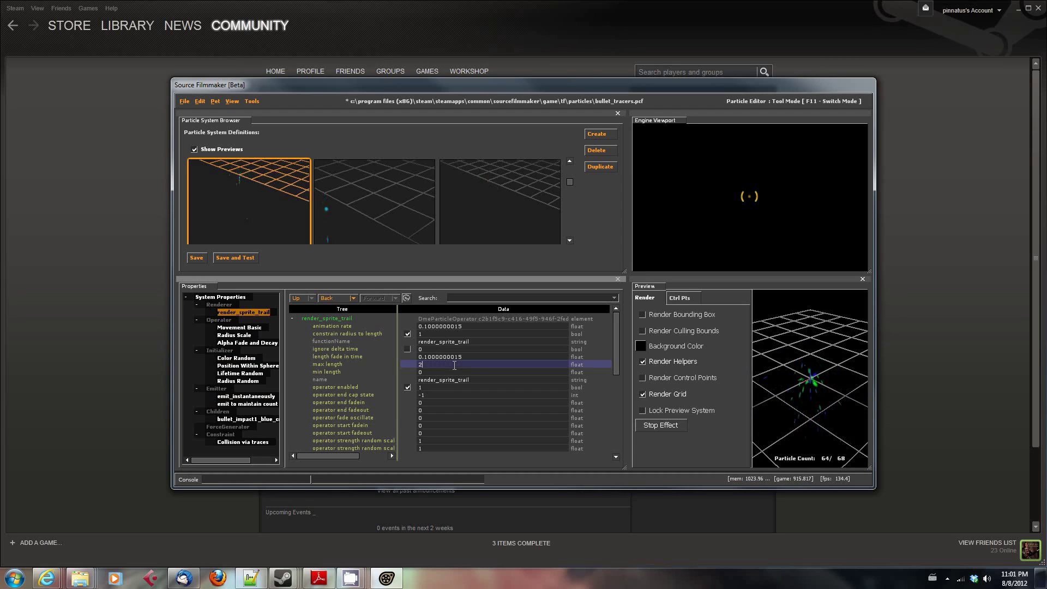
{"action": "type", "text": "0"}
{"action": "key", "text": "Return"}
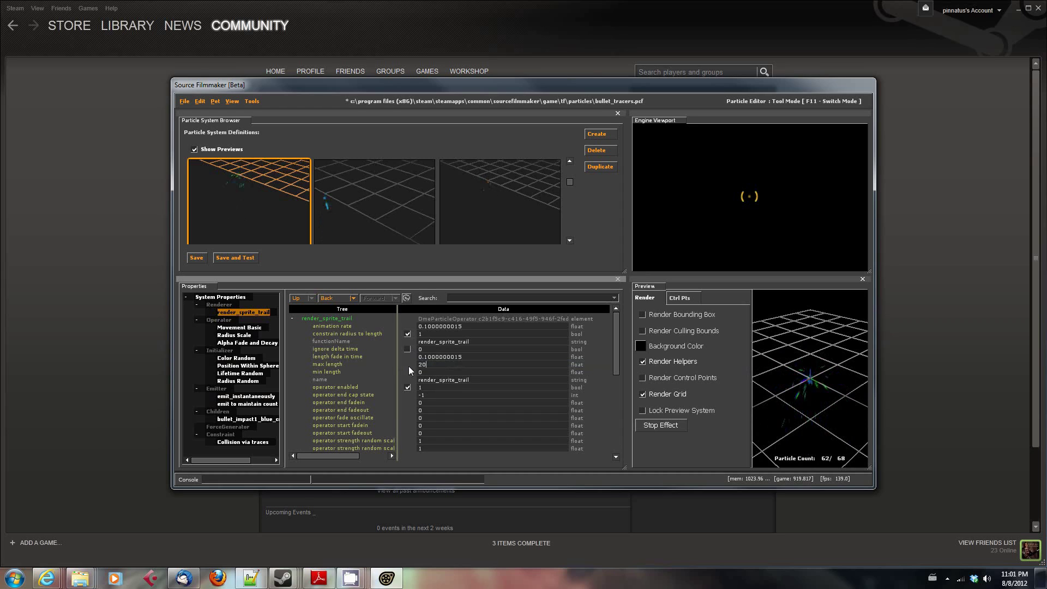
Set the sprite trail's min length to 5
{"action": "left_click", "coordinate": [438, 373]}
{"action": "key", "text": "BackSpace"}
{"action": "type", "text": "5"}
{"action": "key", "text": "Return"}
{"action": "left_click", "coordinate": [466, 388]}
{"action": "scroll", "coordinate": [451, 415], "scroll_direction": "down", "scroll_amount": 10}
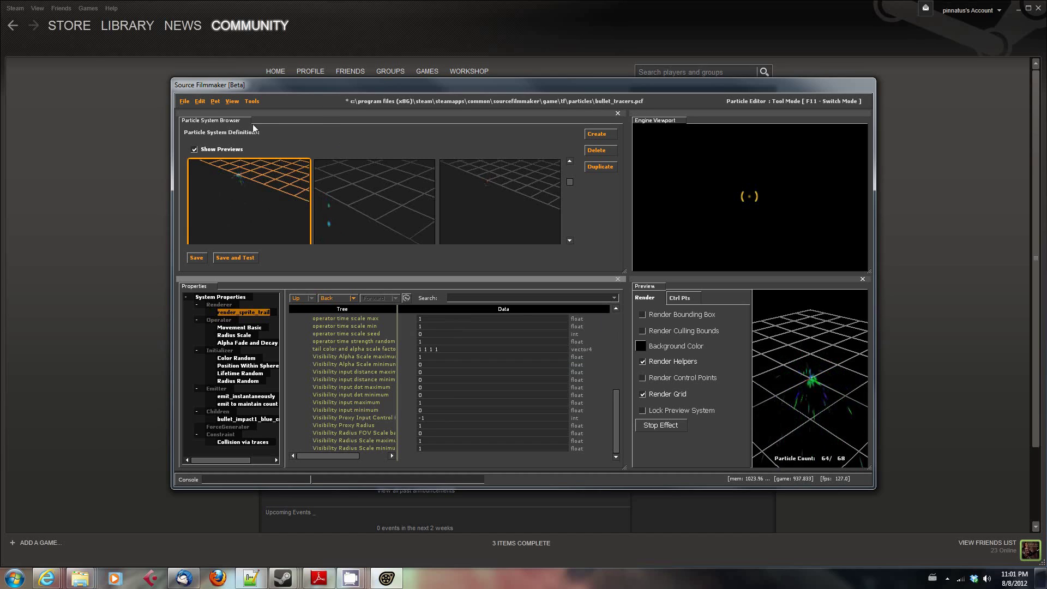
Save the particle file under the new name bullet_tracers_tutorial
{"action": "left_click", "coordinate": [185, 101]}
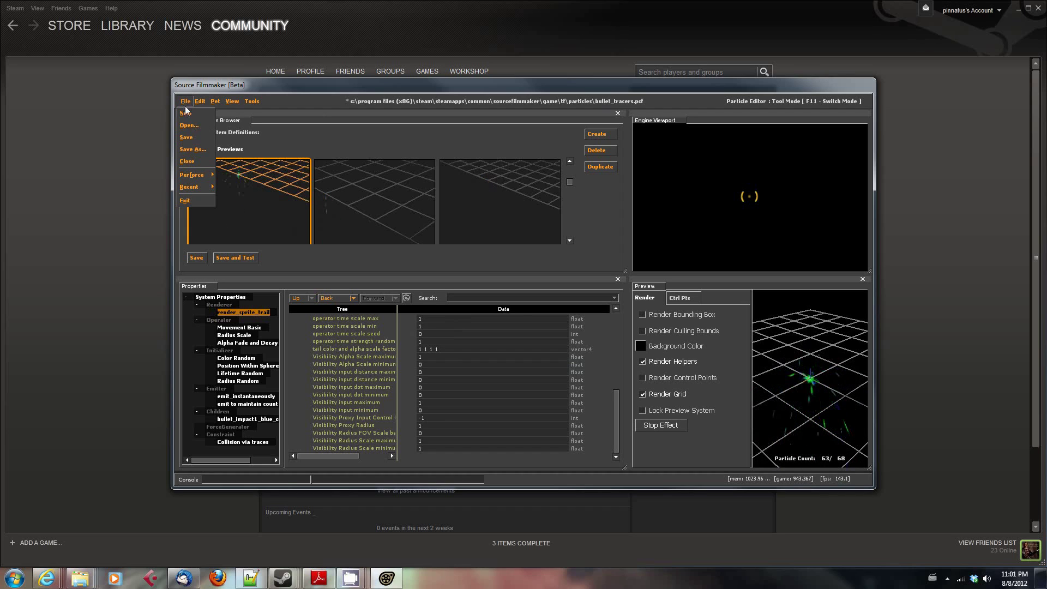
{"action": "left_click", "coordinate": [201, 149]}
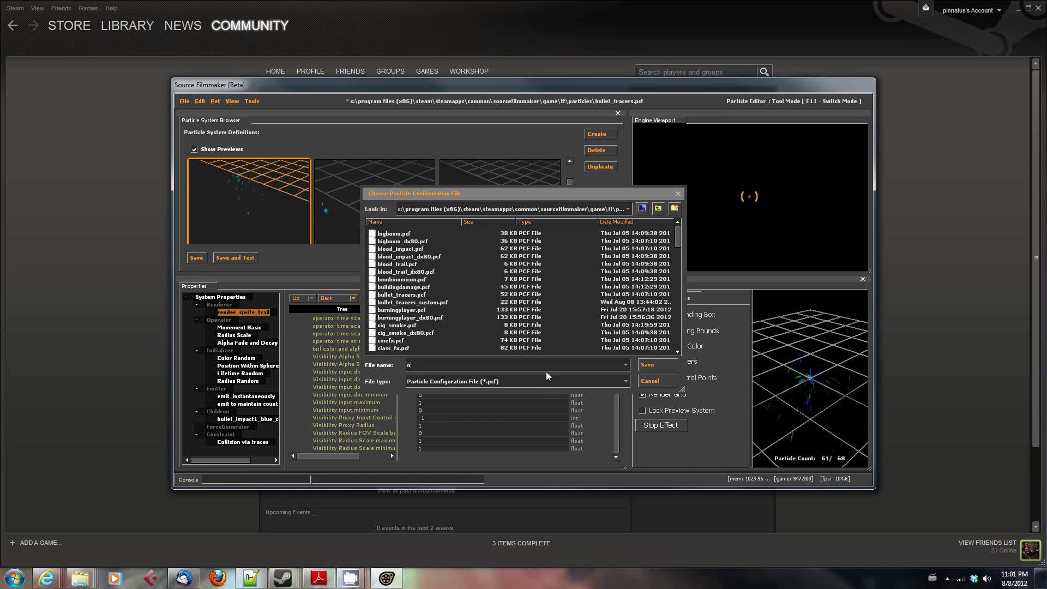
{"action": "type", "text": "bullet_tracers_tutorial"}
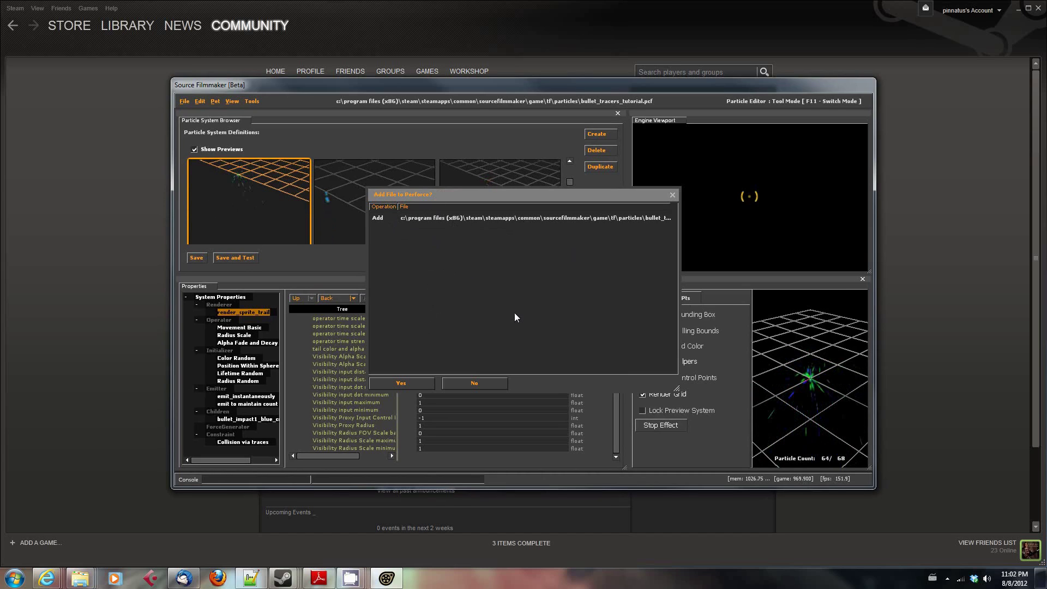
Decline adding the file to Perforce and switch back to the SFM animation view
{"action": "left_click", "coordinate": [481, 384]}
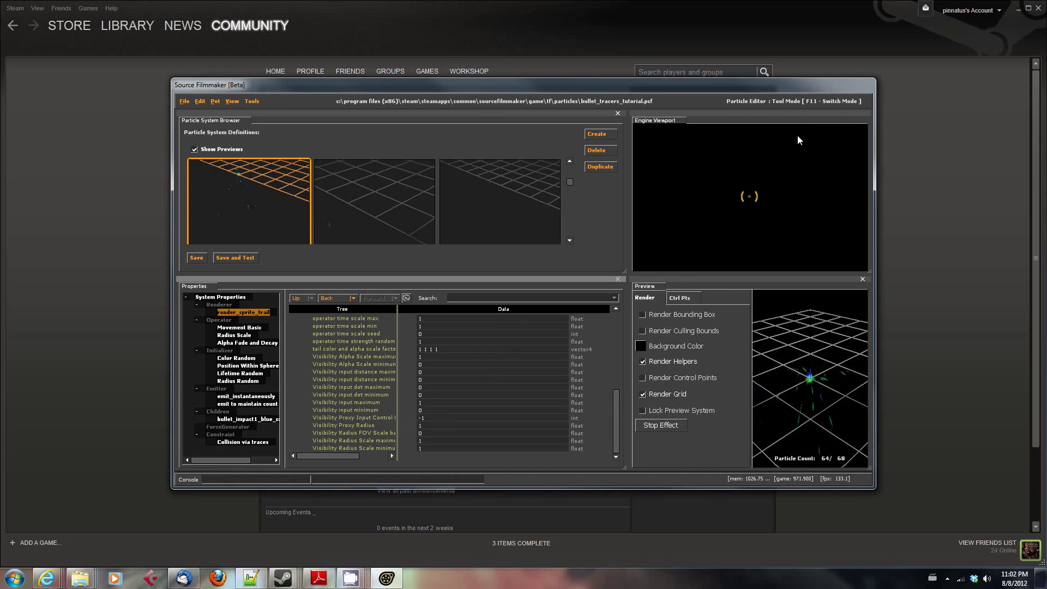
{"action": "left_click", "coordinate": [248, 102]}
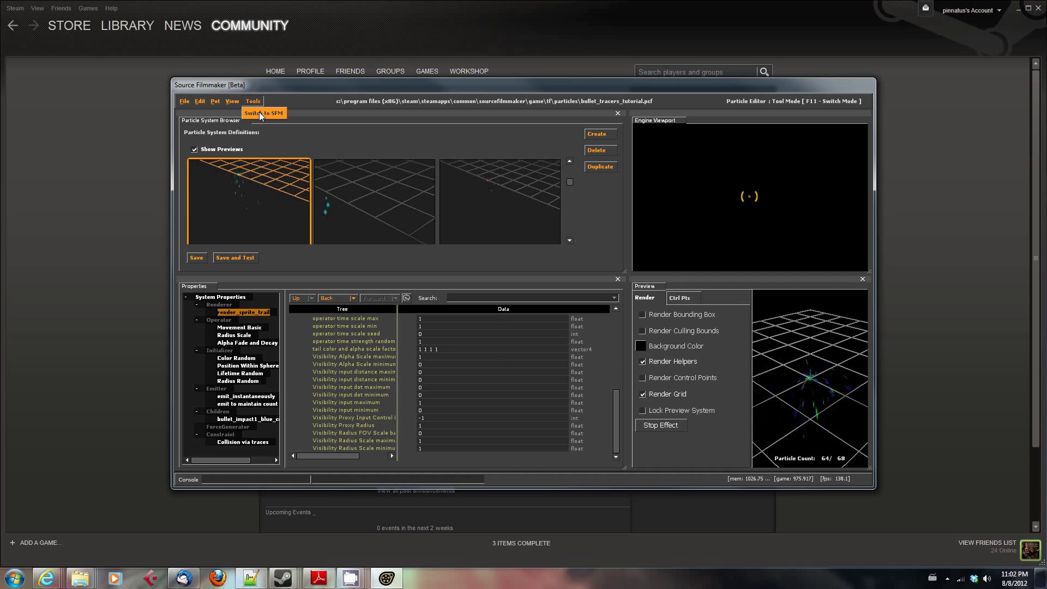
{"action": "left_click", "coordinate": [260, 112]}
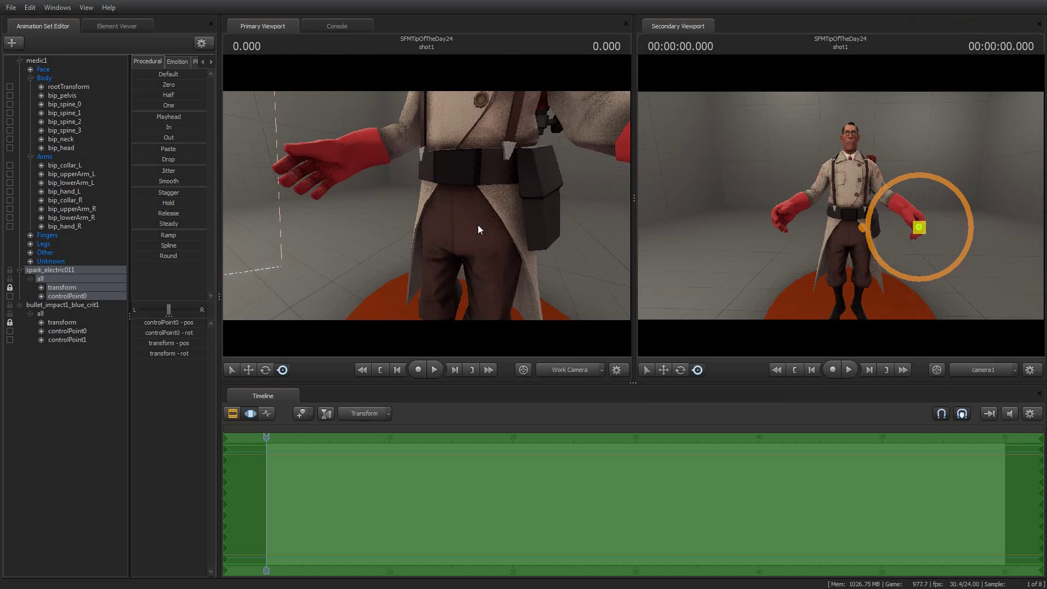
Remove the spark_electric011 set and select all controls of bullet_impact1_blue_crit1
{"action": "right_click", "coordinate": [60, 268]}
{"action": "left_click", "coordinate": [103, 297]}
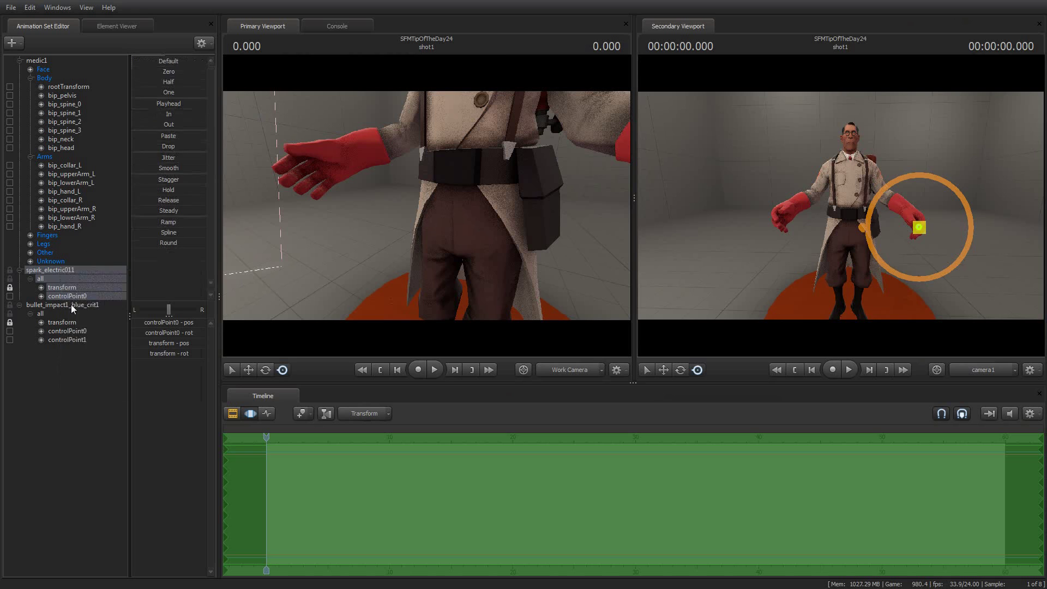
{"action": "left_click", "coordinate": [50, 270]}
{"action": "right_click", "coordinate": [50, 270]}
{"action": "left_click", "coordinate": [76, 299]}
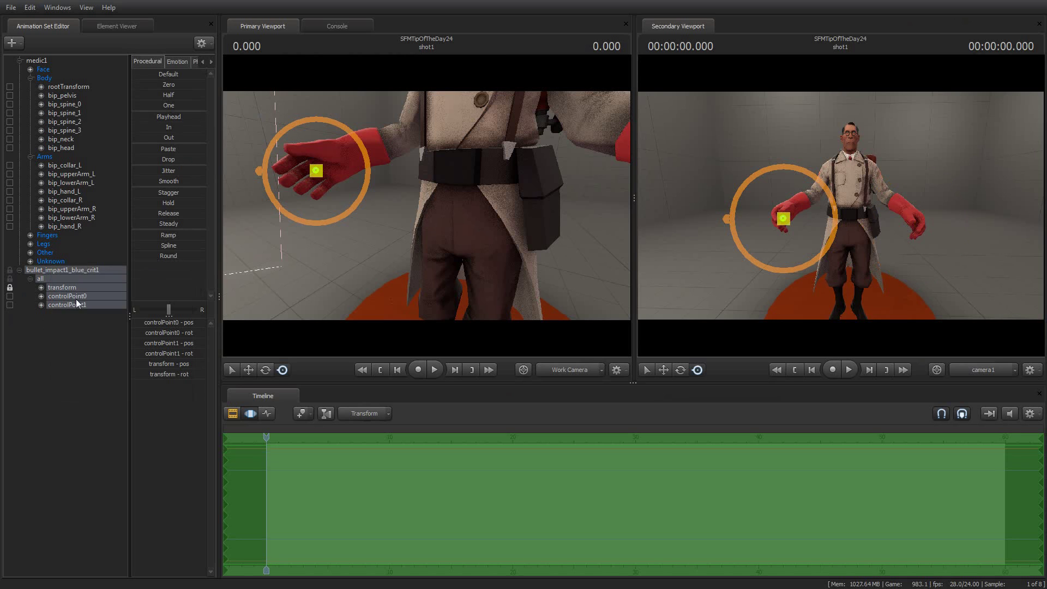
Start a new particle animation set using bullet_impact1_blue_crit_copy from bullet_tracers_tutorial.pcf
{"action": "left_click", "coordinate": [21, 47]}
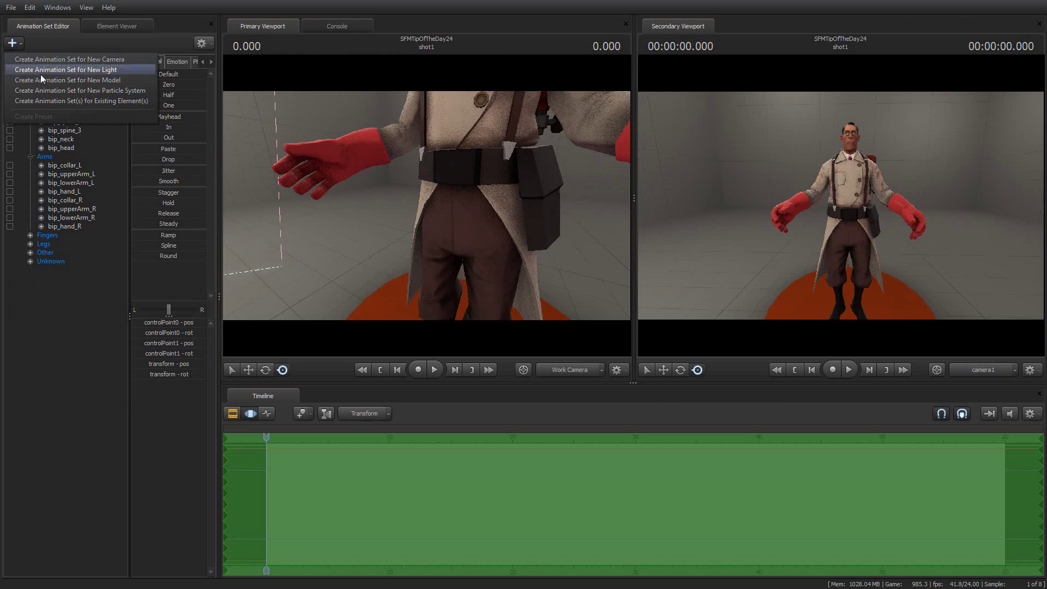
{"action": "left_click", "coordinate": [49, 91]}
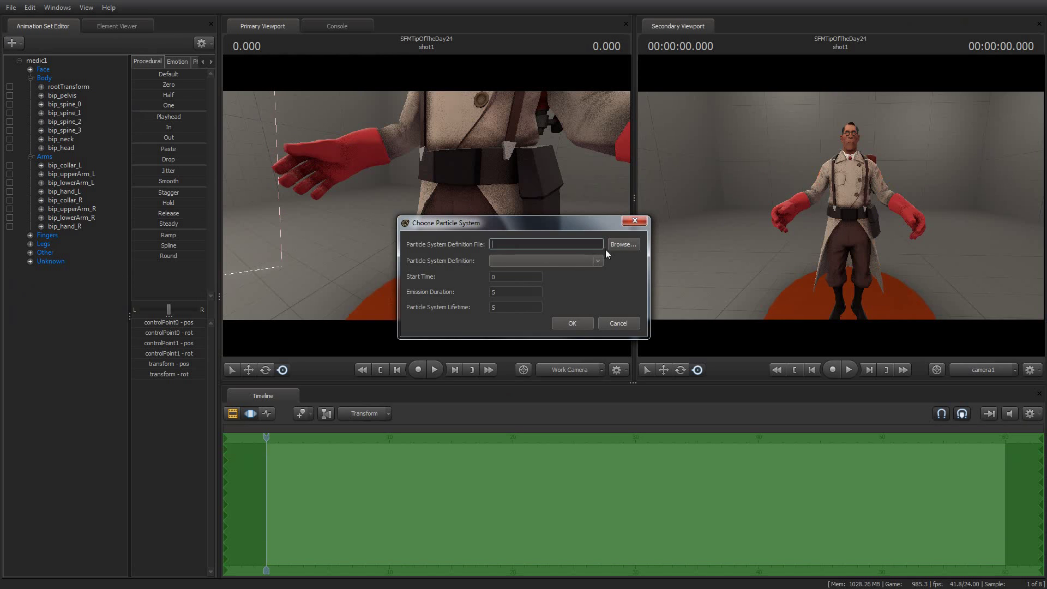
{"action": "left_click", "coordinate": [623, 245]}
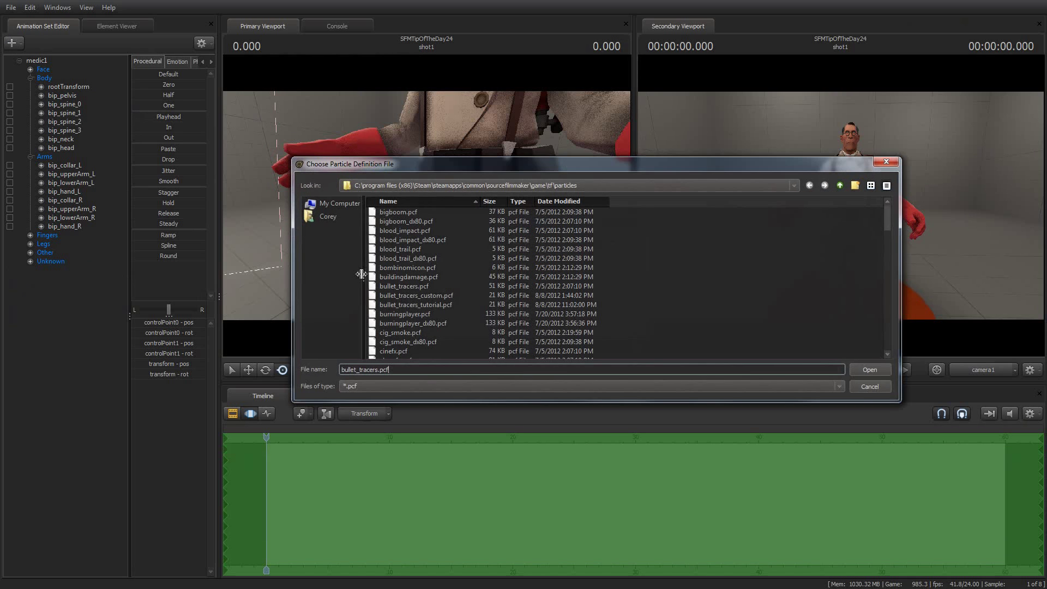
{"action": "left_click", "coordinate": [418, 305]}
{"action": "left_click", "coordinate": [861, 370]}
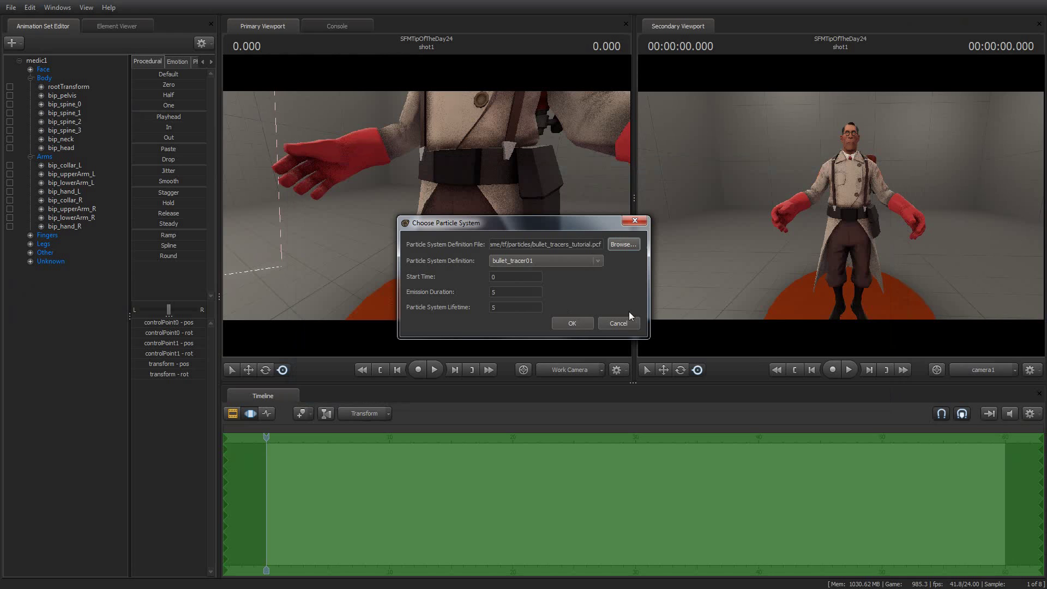
{"action": "left_click", "coordinate": [585, 262]}
{"action": "scroll", "coordinate": [579, 327], "scroll_direction": "down", "scroll_amount": 3}
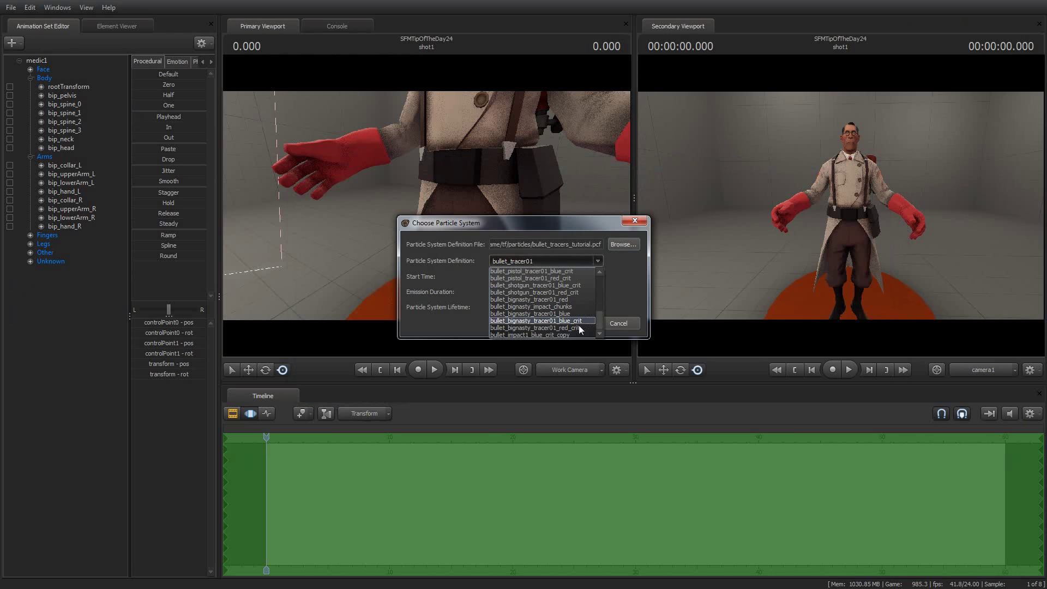
{"action": "left_click", "coordinate": [565, 332]}
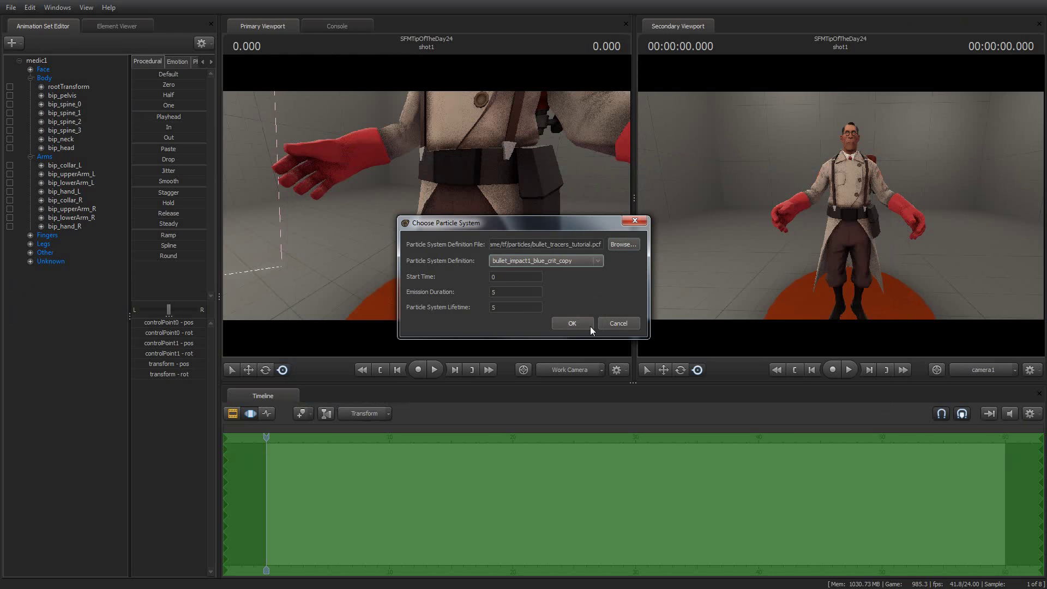
Set emission duration and particle system lifetime to 30 and create the set
{"action": "double_click", "coordinate": [511, 292]}
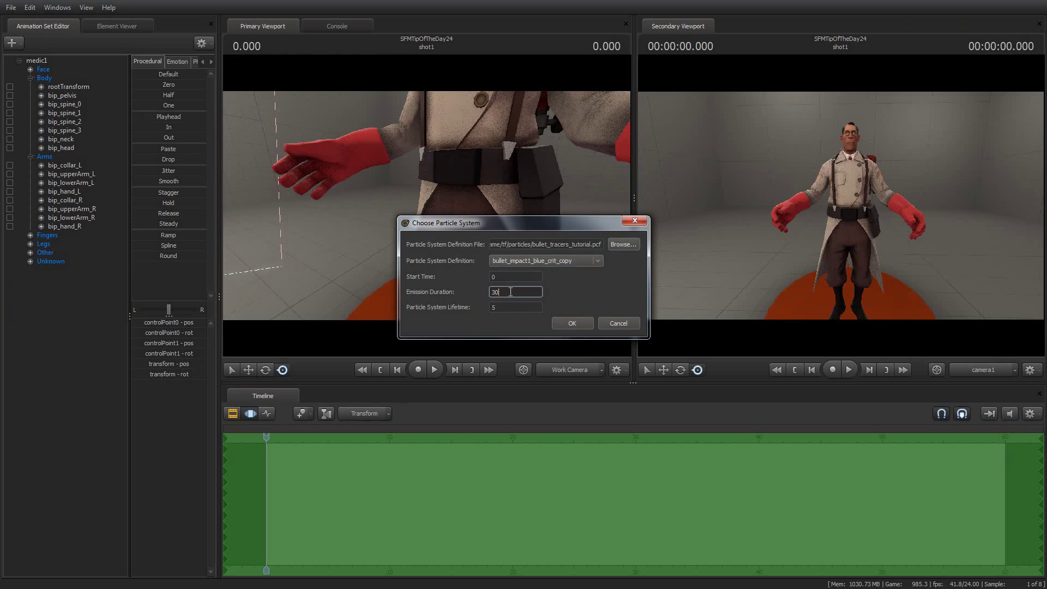
{"action": "key", "text": "Tab"}
{"action": "type", "text": "3"}
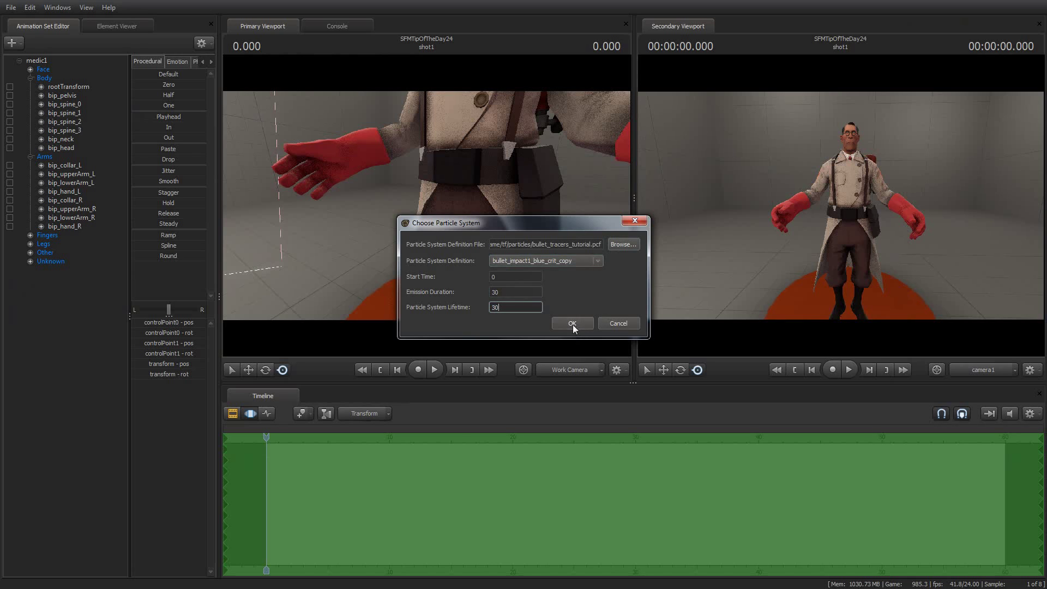
{"action": "left_click", "coordinate": [573, 324]}
Expand the bullet_impact1_blue_crit_copy1 set and the Medic's bip_hand_R controls
{"action": "left_click", "coordinate": [65, 271]}
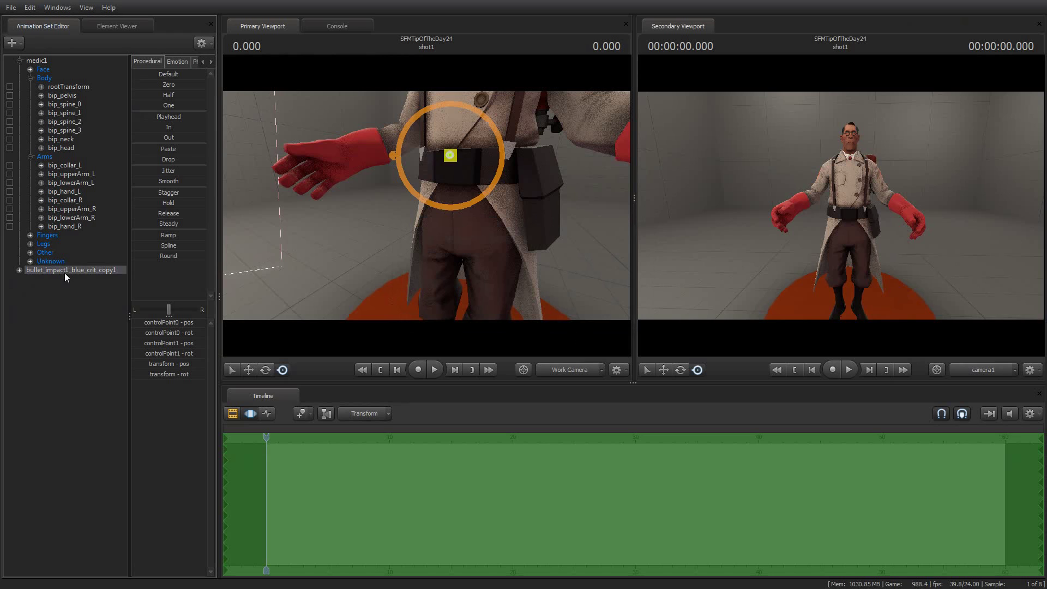
{"action": "left_click", "coordinate": [19, 270]}
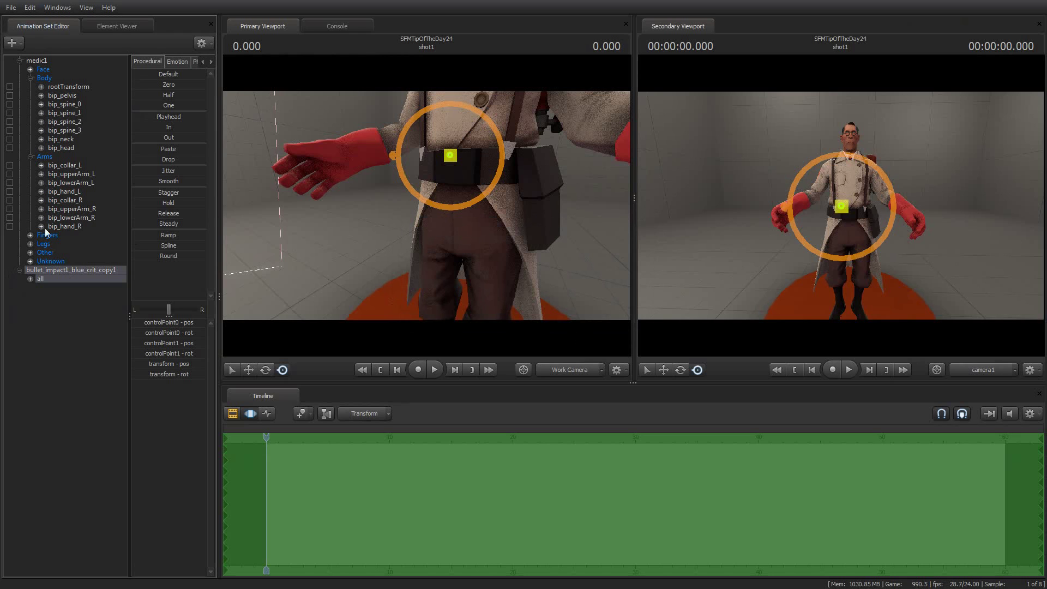
{"action": "left_click", "coordinate": [44, 224]}
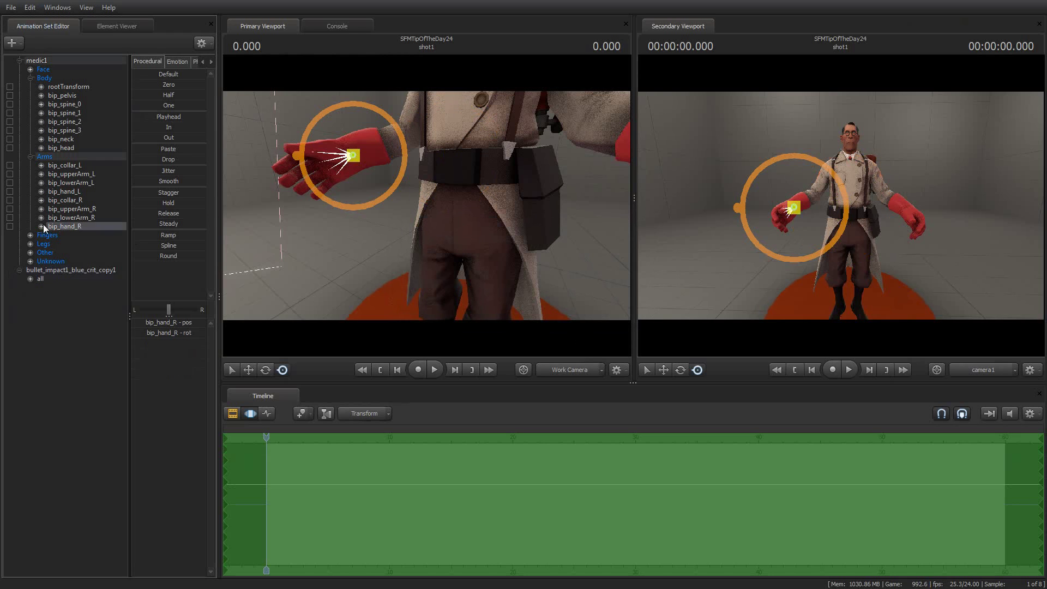
{"action": "left_click", "coordinate": [40, 225]}
{"action": "left_click", "coordinate": [22, 289]}
{"action": "left_click", "coordinate": [29, 296]}
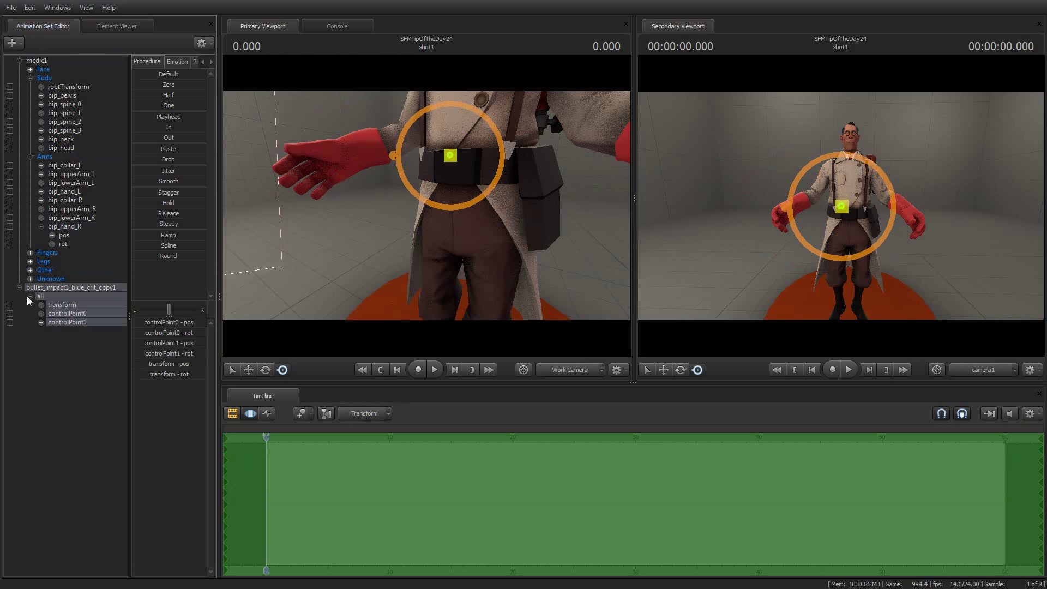
Select all the effect's controls and drag its gizmo onto the Medic's right hand
{"action": "double_click", "coordinate": [56, 227]}
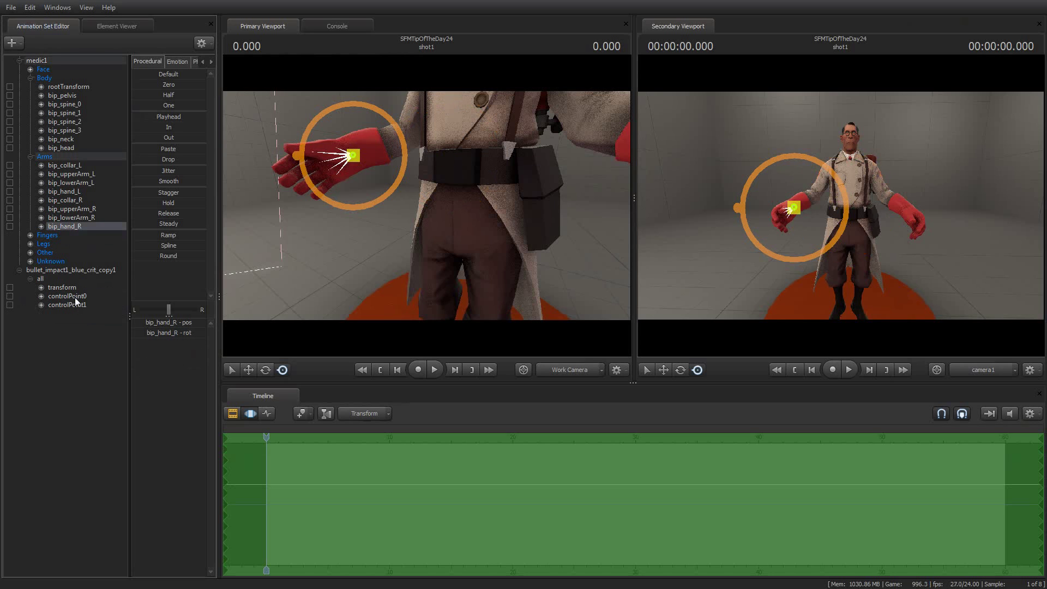
{"action": "left_click", "coordinate": [62, 235]}
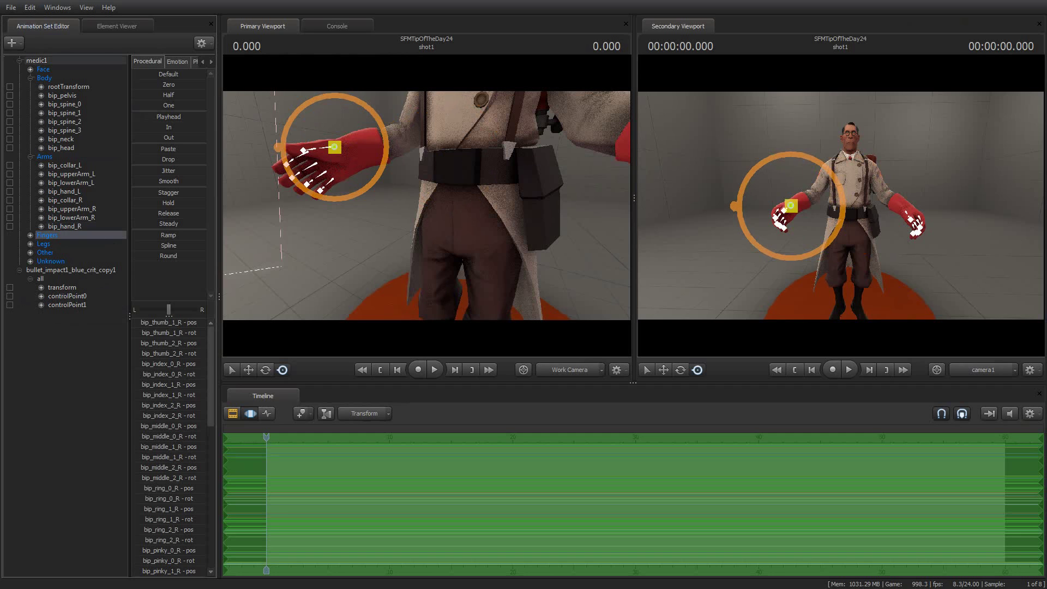
{"action": "left_click", "coordinate": [54, 227]}
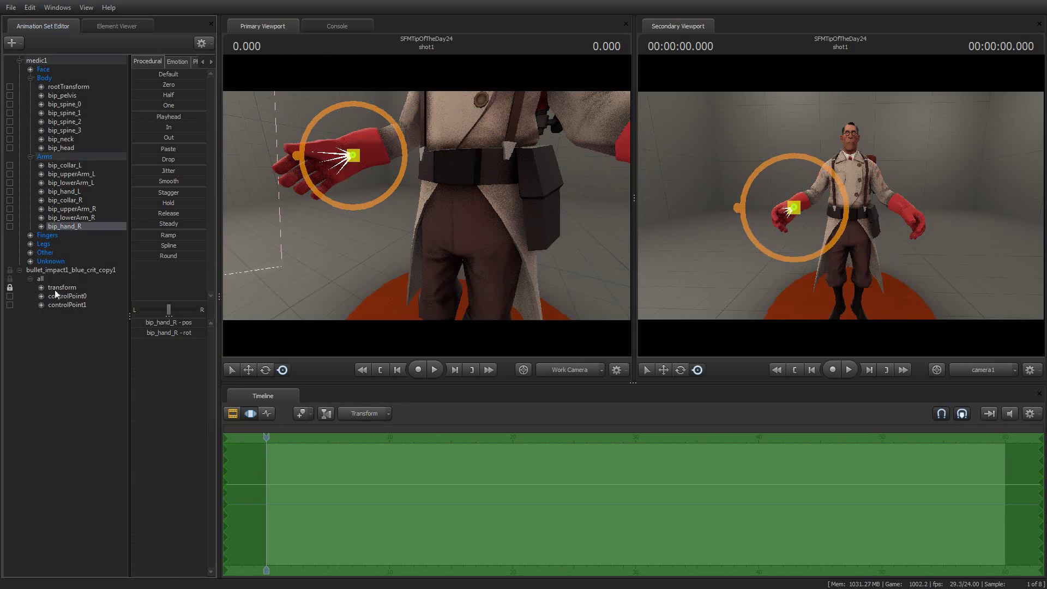
{"action": "left_click", "coordinate": [53, 271]}
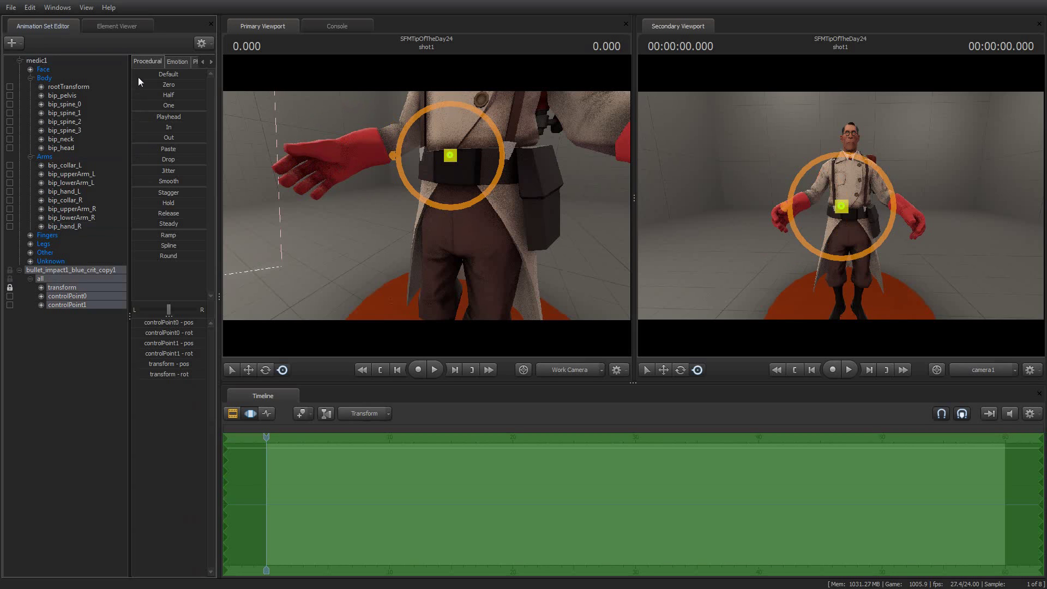
{"action": "left_click_drag", "start_coordinate": [443, 158], "coordinate": [345, 158]}
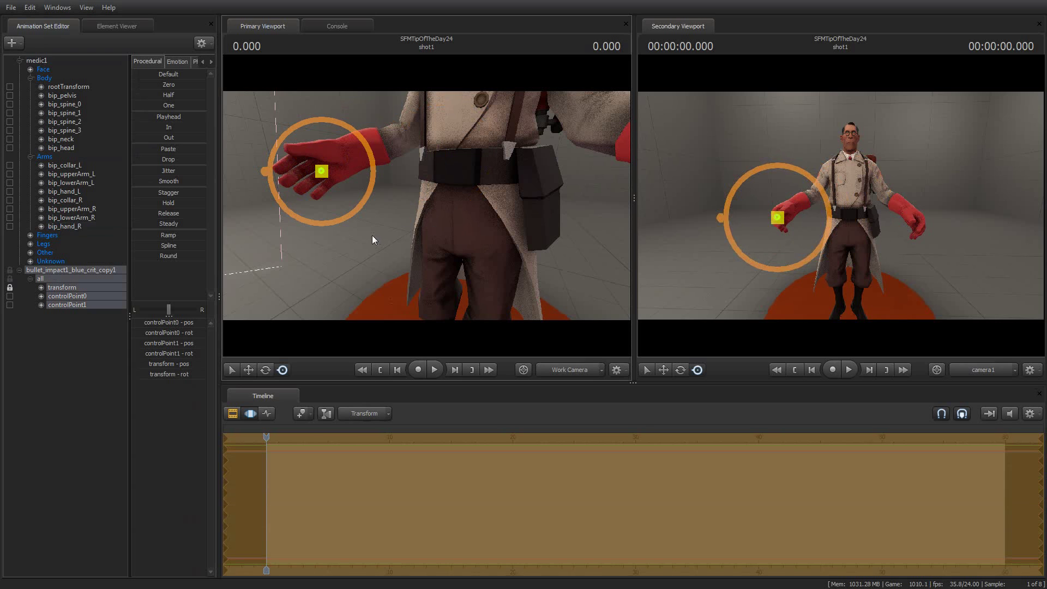
{"action": "left_click", "coordinate": [266, 436]}
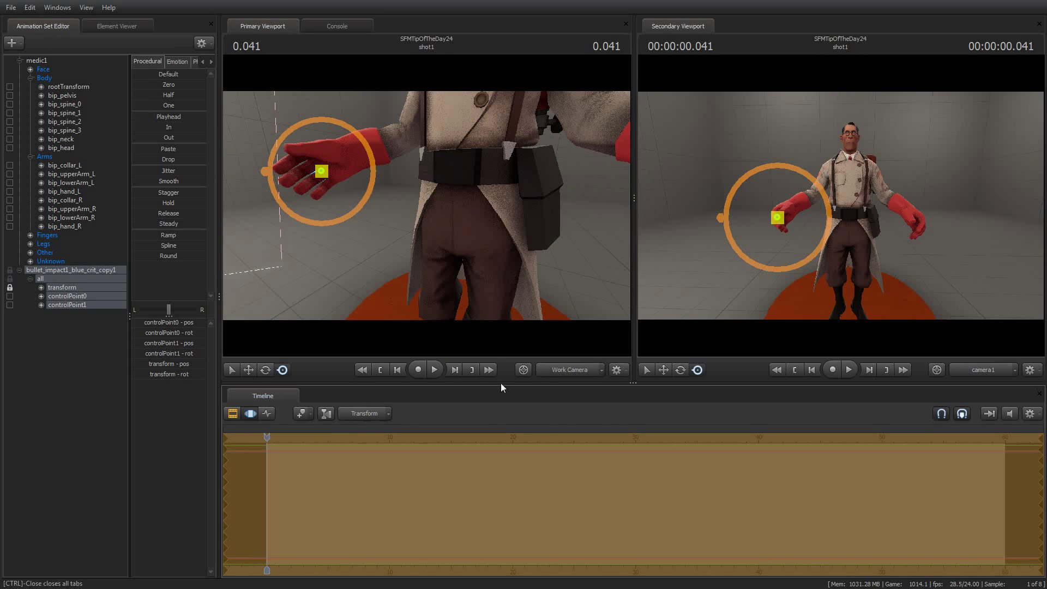
{"action": "left_click", "coordinate": [434, 370]}
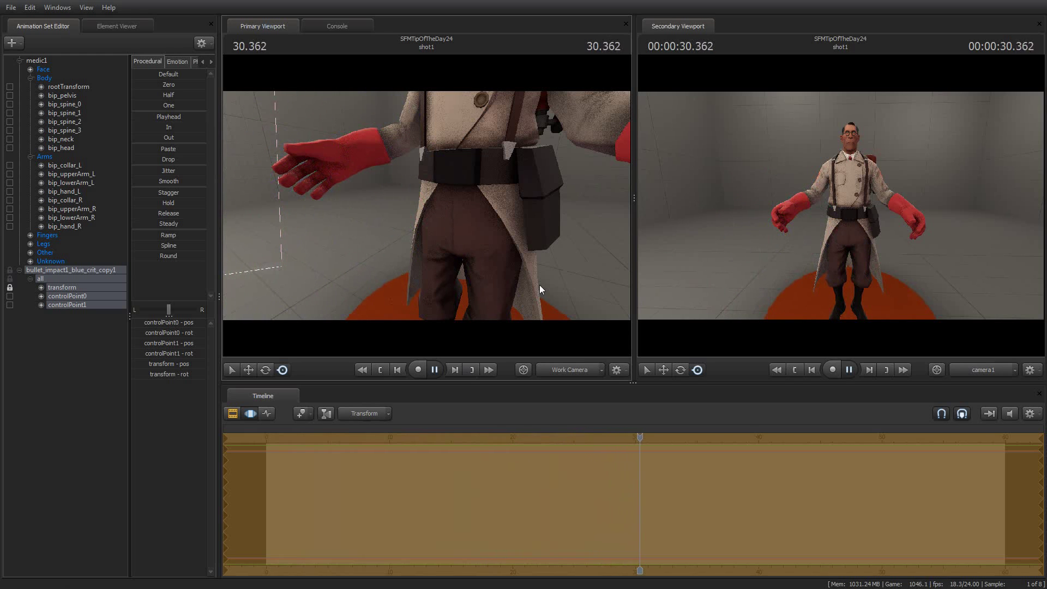
{"action": "key", "text": "space"}
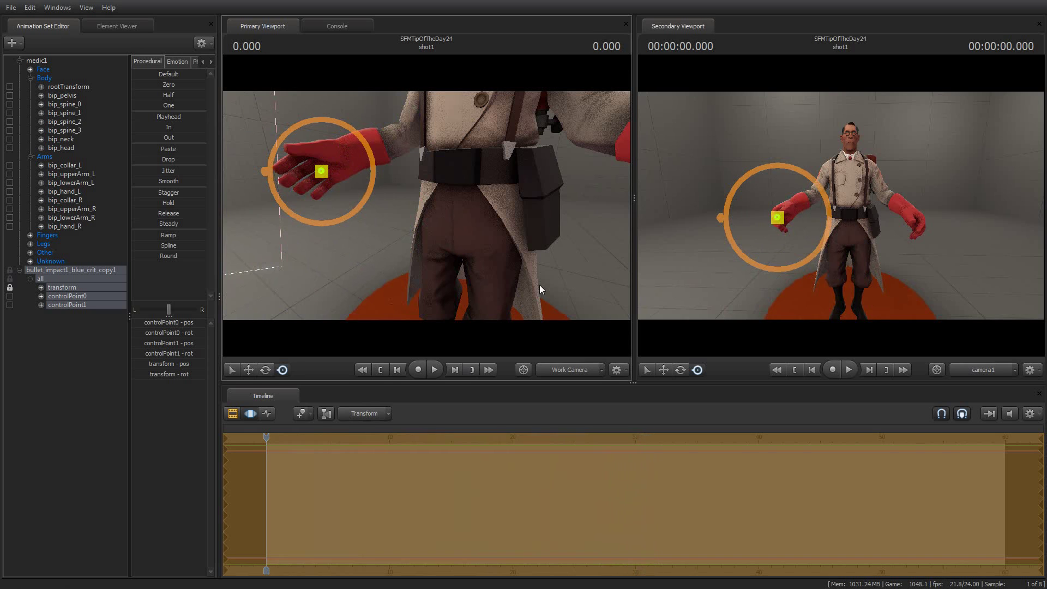
{"action": "left_click", "coordinate": [434, 370]}
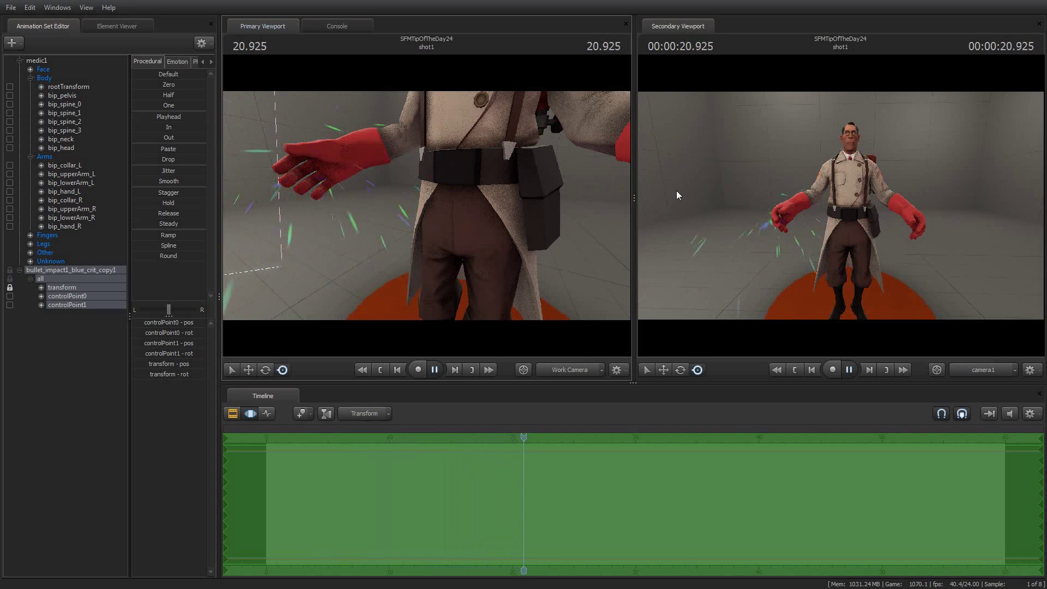
{"action": "left_click", "coordinate": [436, 371]}
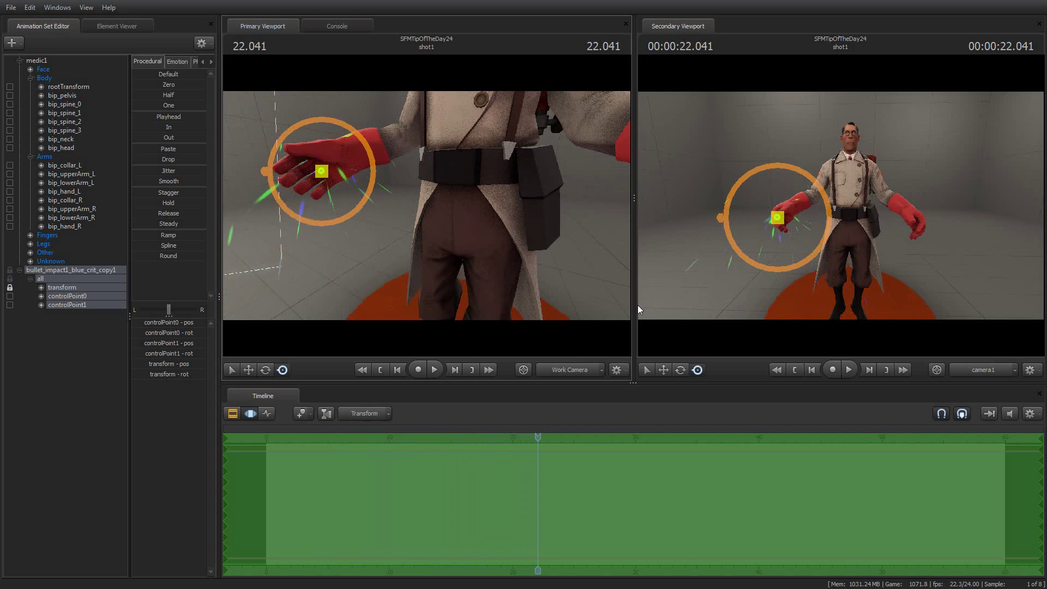
{"action": "key", "text": "Home"}
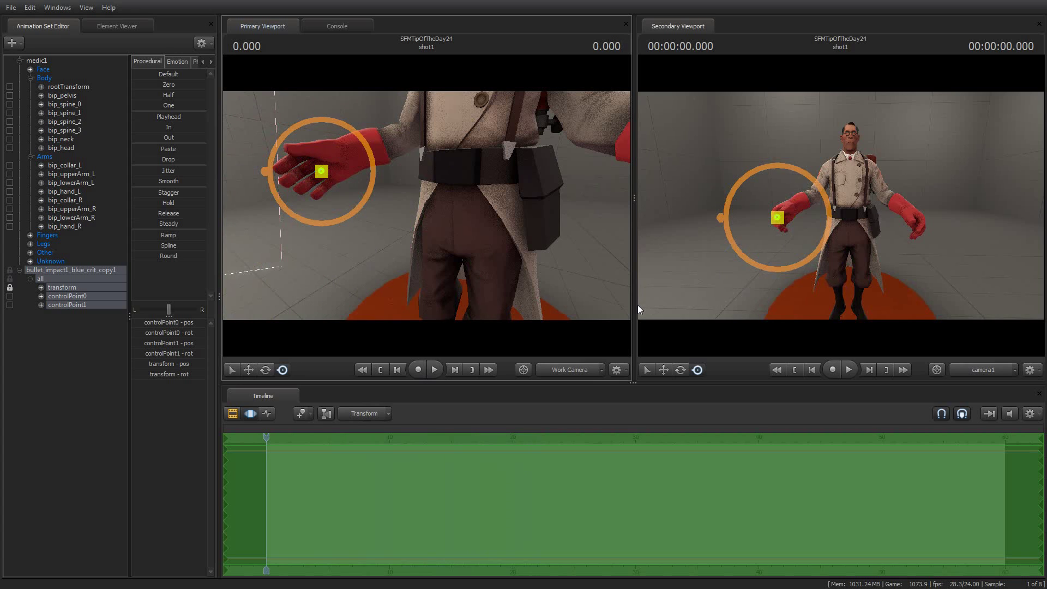